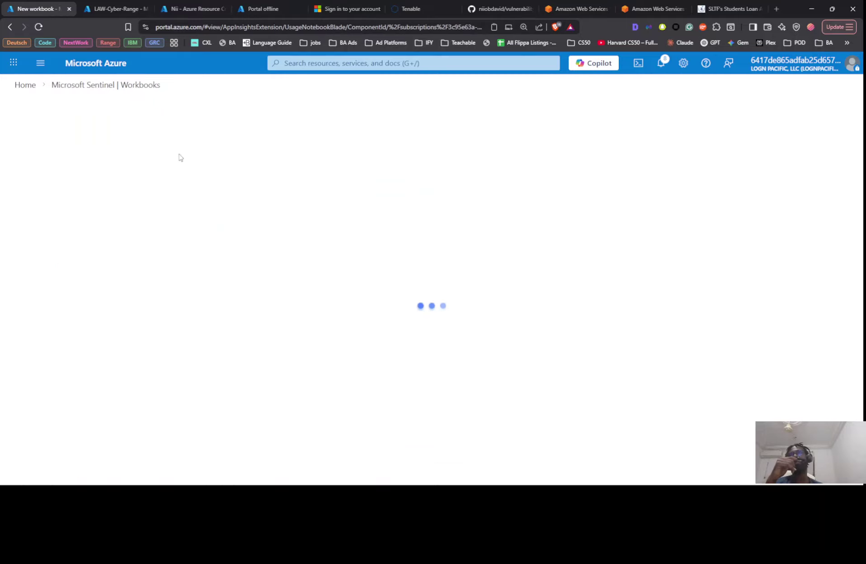
Remove the default analytics query chart and the welcome text from the new workbook.
click(20, 138)
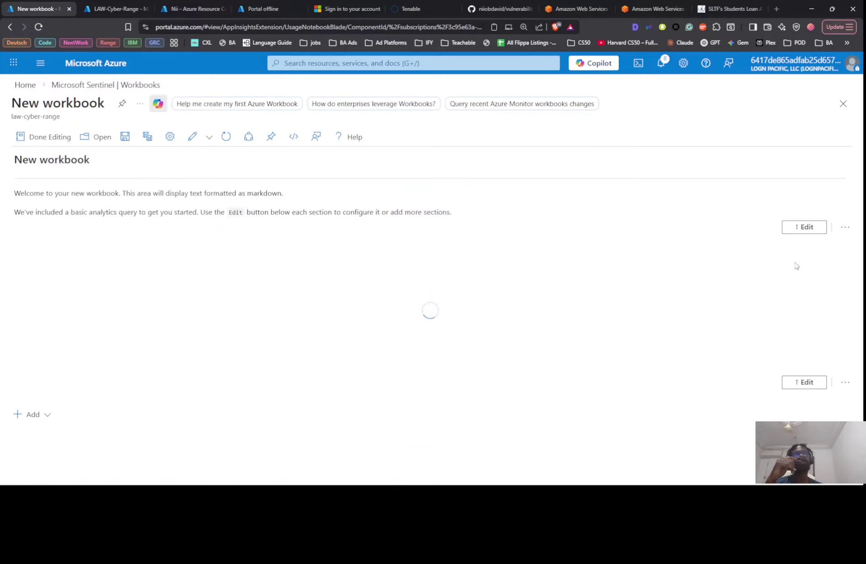
click(844, 382)
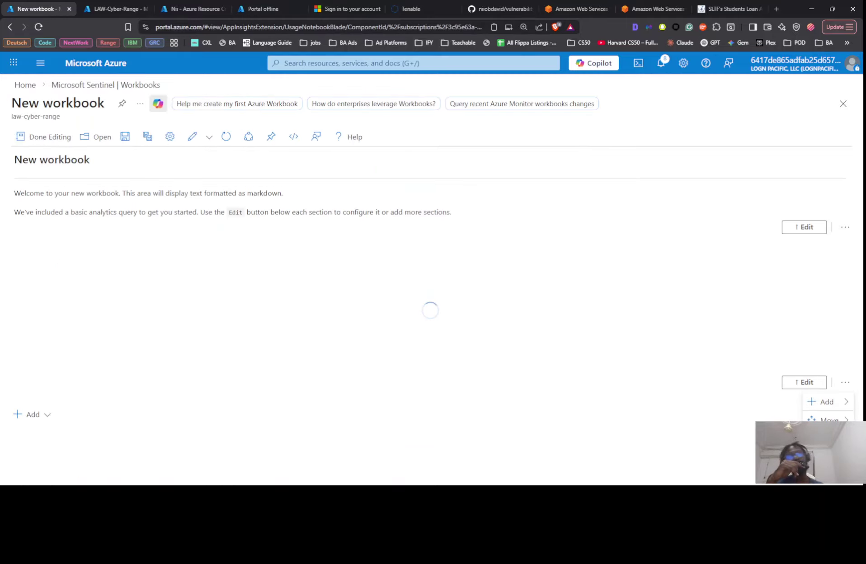
click(826, 456)
click(677, 448)
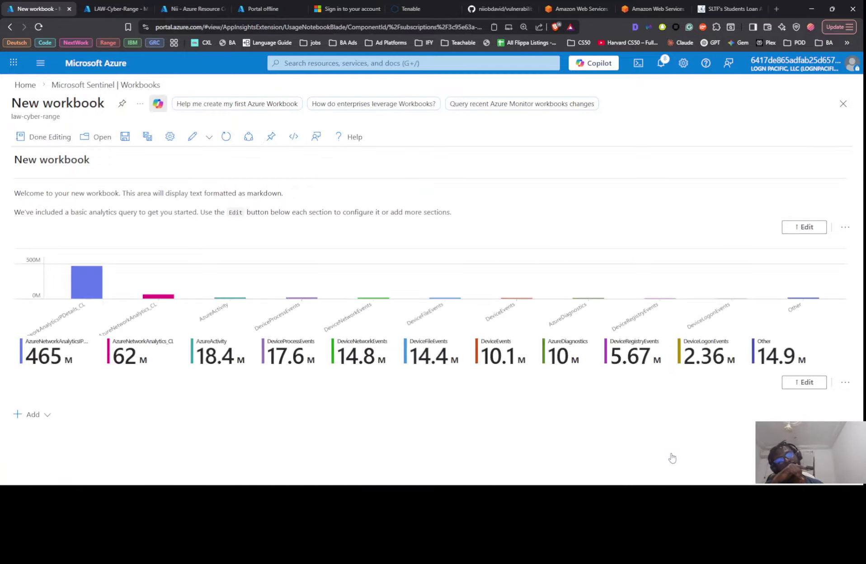
click(844, 227)
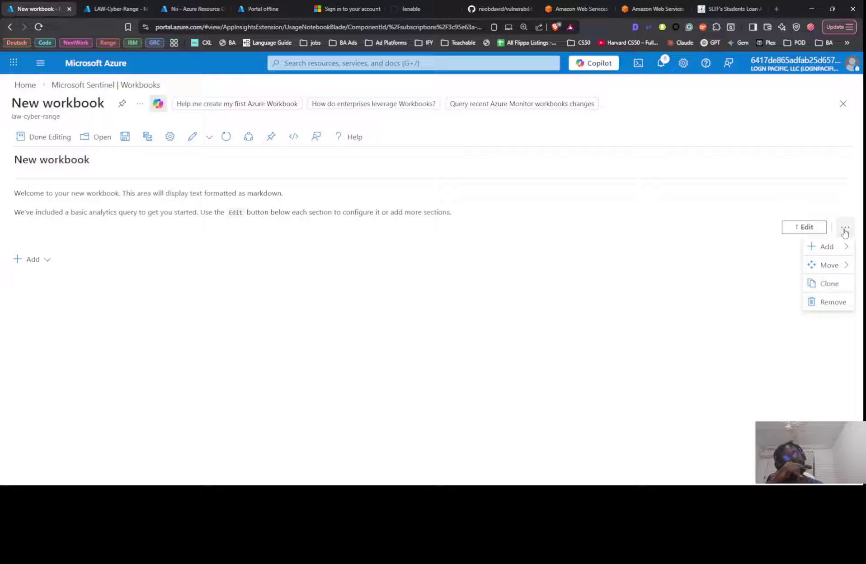
click(827, 302)
click(702, 295)
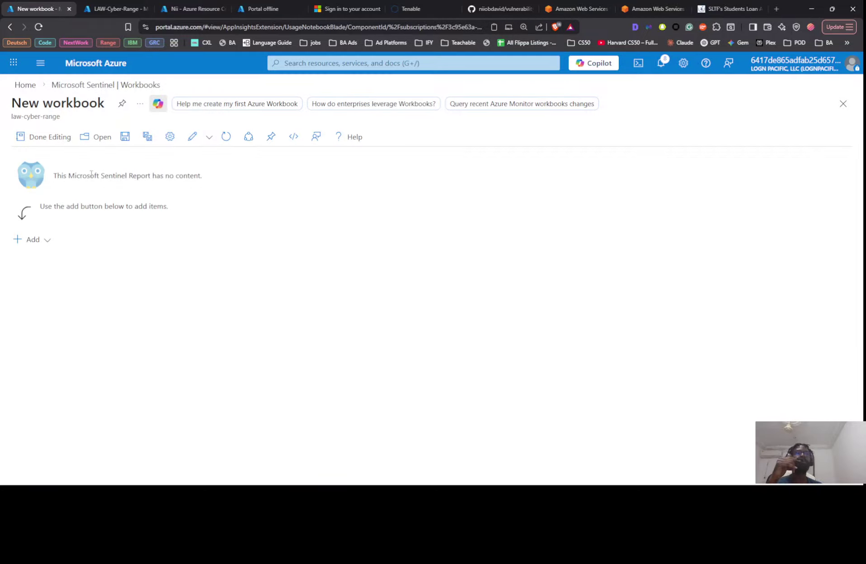
Add a query item to the empty workbook and open its JSON representation for editing.
click(32, 239)
click(40, 349)
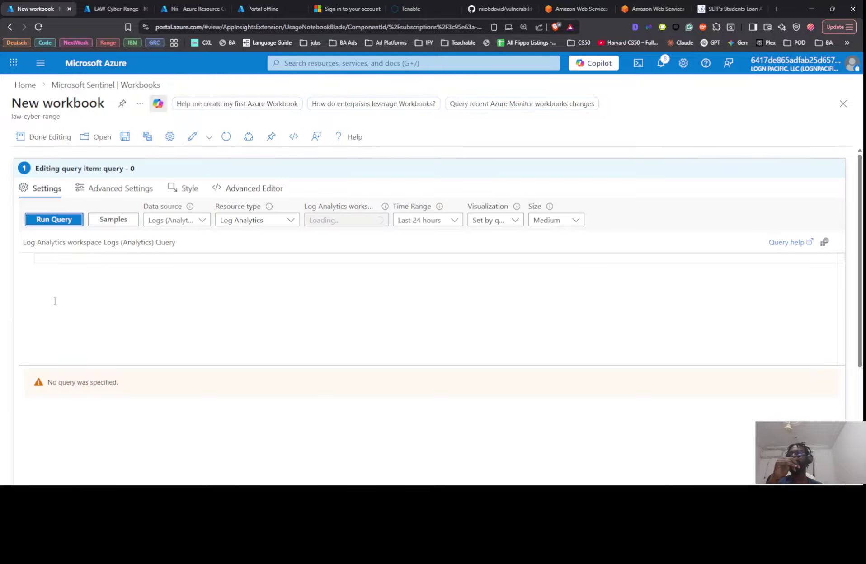
click(262, 189)
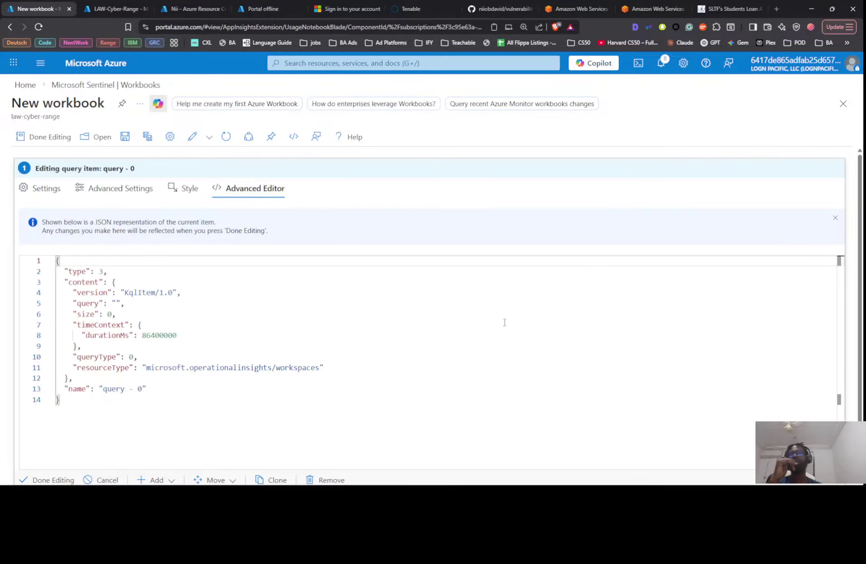
Replace the query item's JSON with the contents of VM-Authentication-Failures.json from GitHub, then finish editing and view the resulting map.
key(alt+Tab)
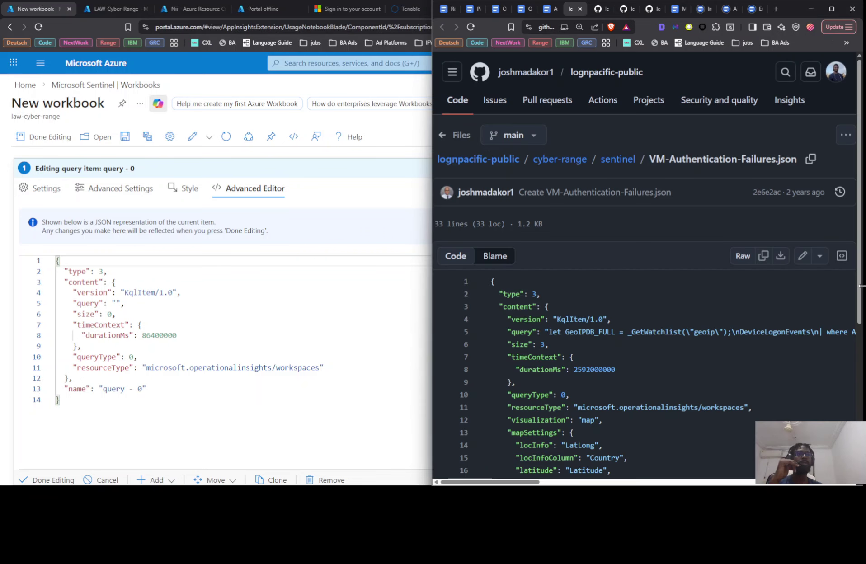
click(763, 256)
click(147, 367)
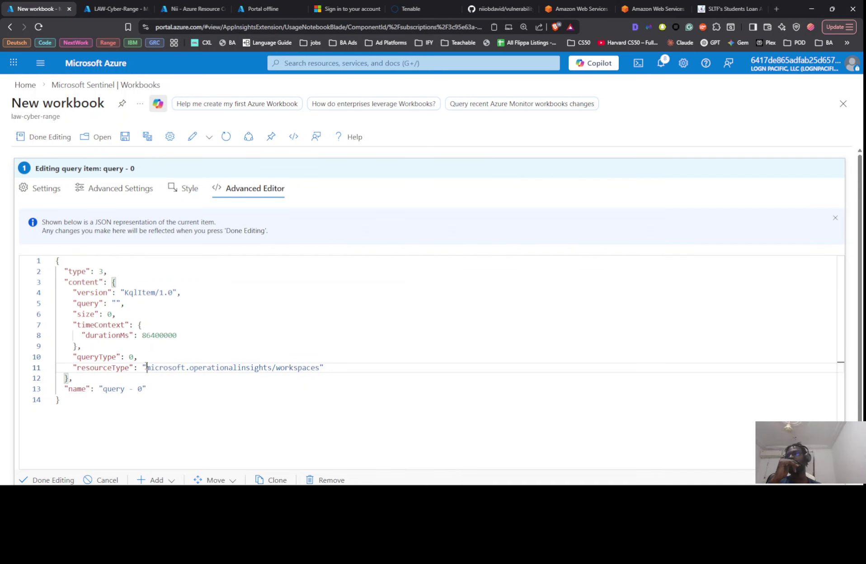
key(ctrl+a)
key(ctrl+v)
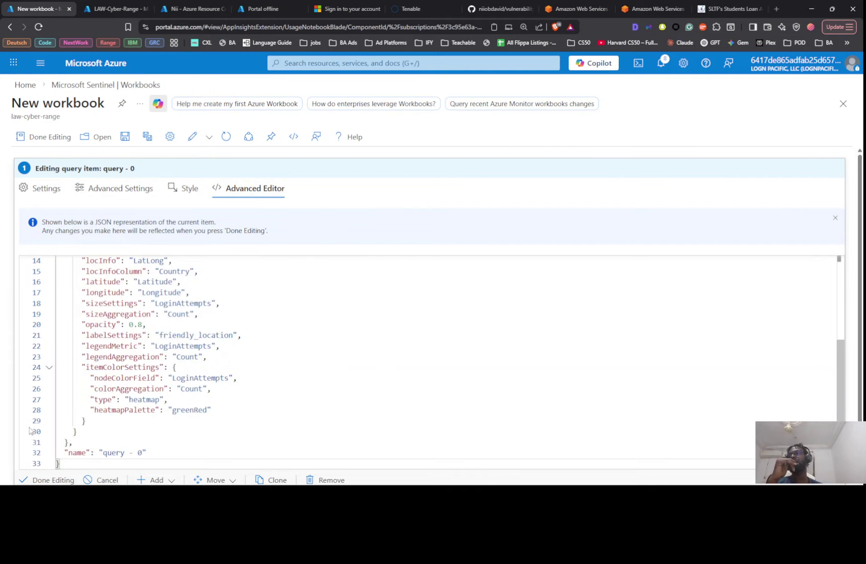
click(44, 481)
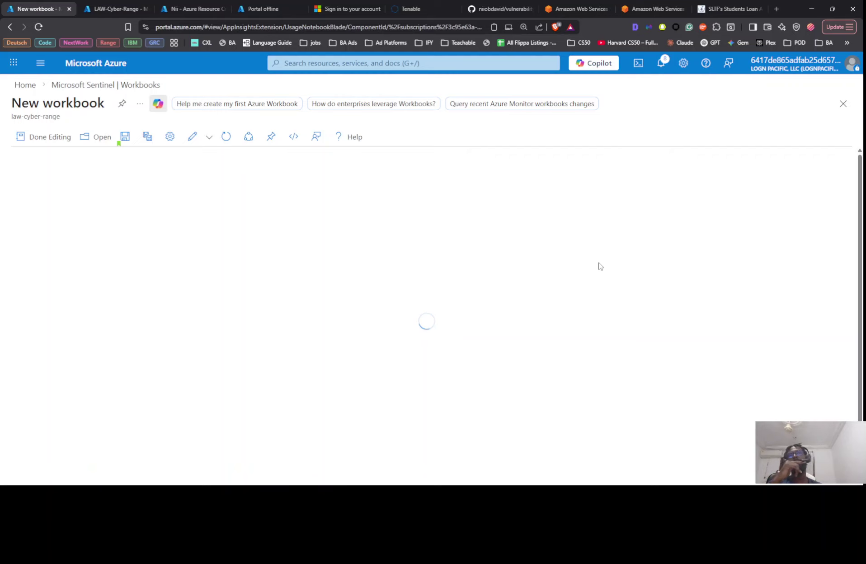
scroll(423, 279, down, 1)
scroll(422, 279, down, 1)
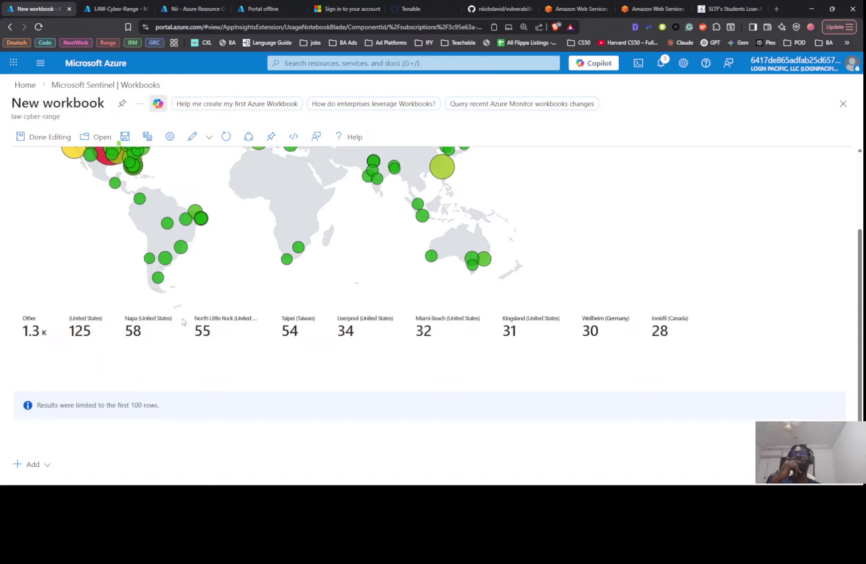
scroll(183, 321, up, 3)
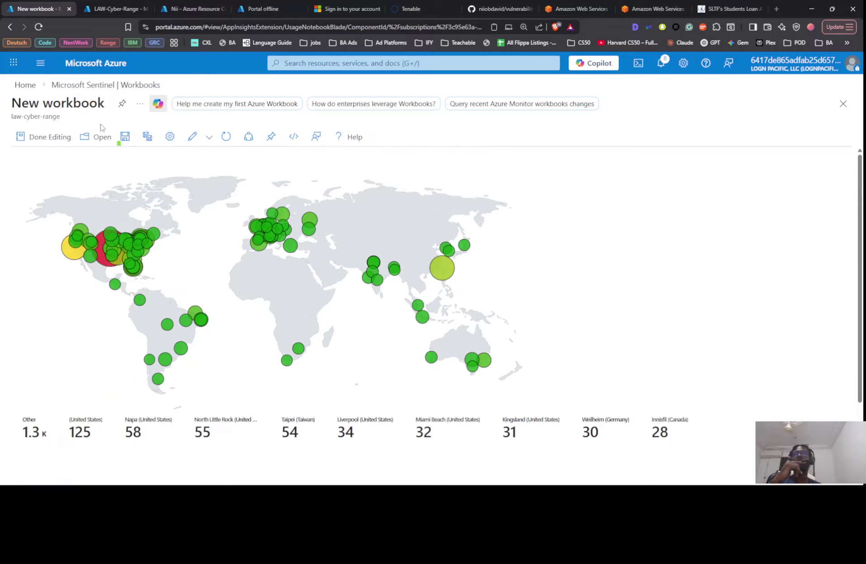
Reopen the map's query item in the workbook for editing and show its KQL query settings.
click(68, 140)
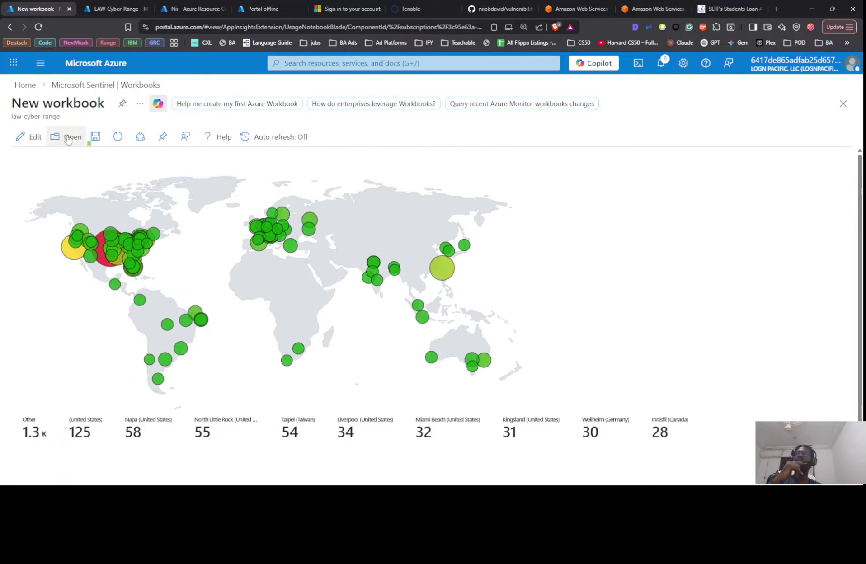
click(32, 141)
scroll(806, 389, down, 3)
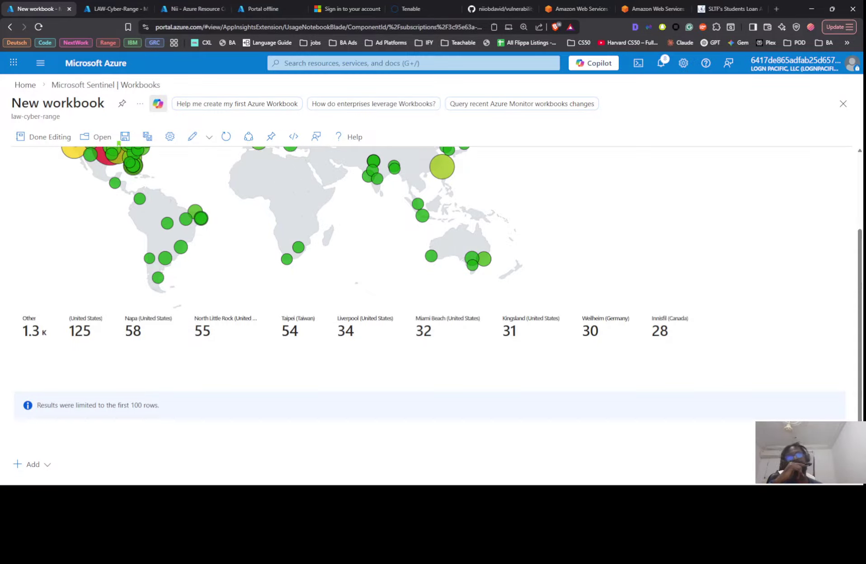
click(804, 433)
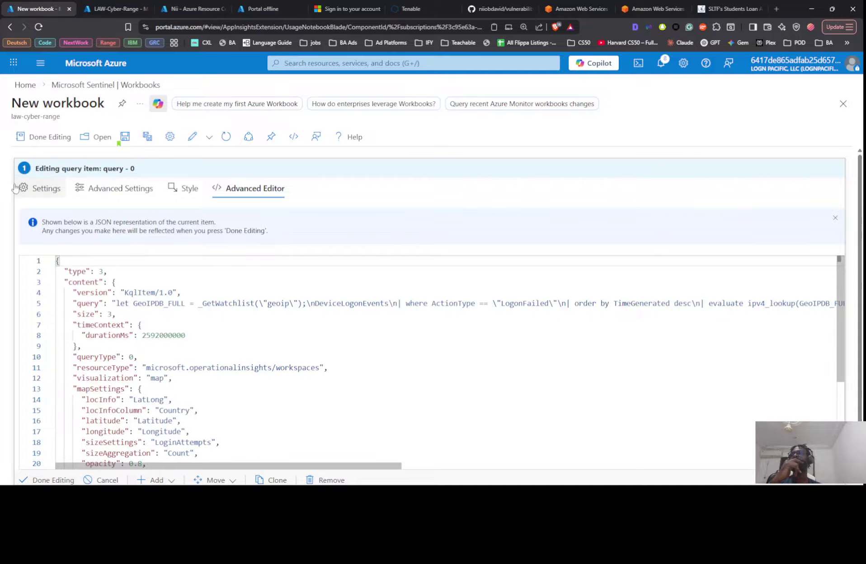
click(48, 190)
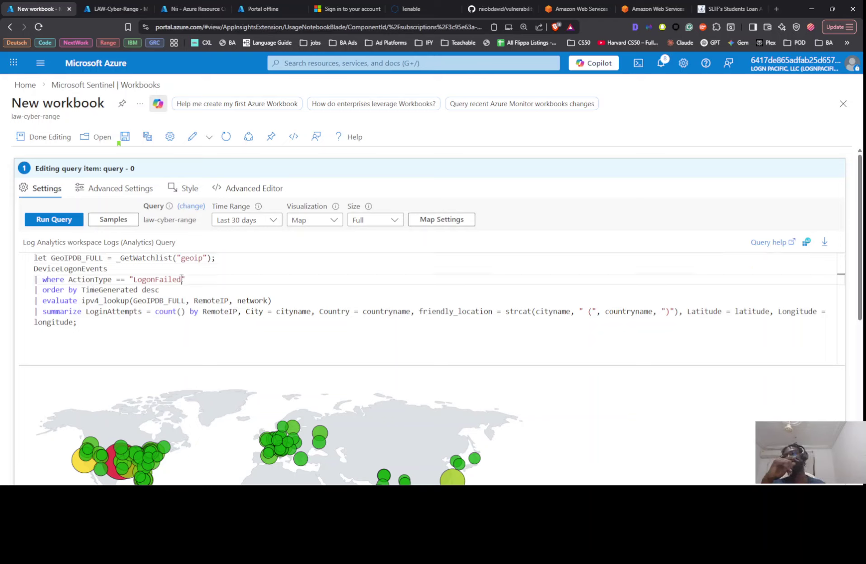
Copy the workbook's failed-logon query into the LAW-Cyber-Range Logs editor, replacing the existing query, and run it.
drag(78, 322, 20, 260)
right_click(36, 267)
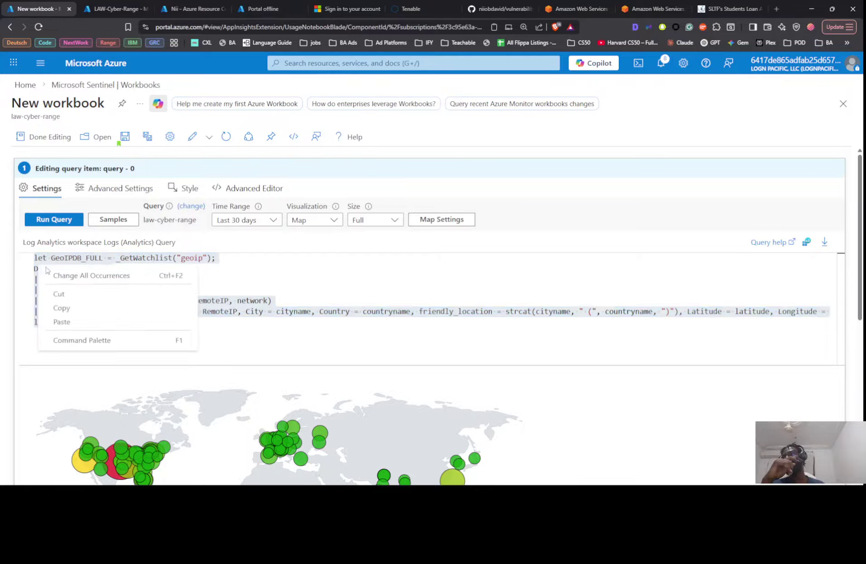
click(87, 305)
click(128, 4)
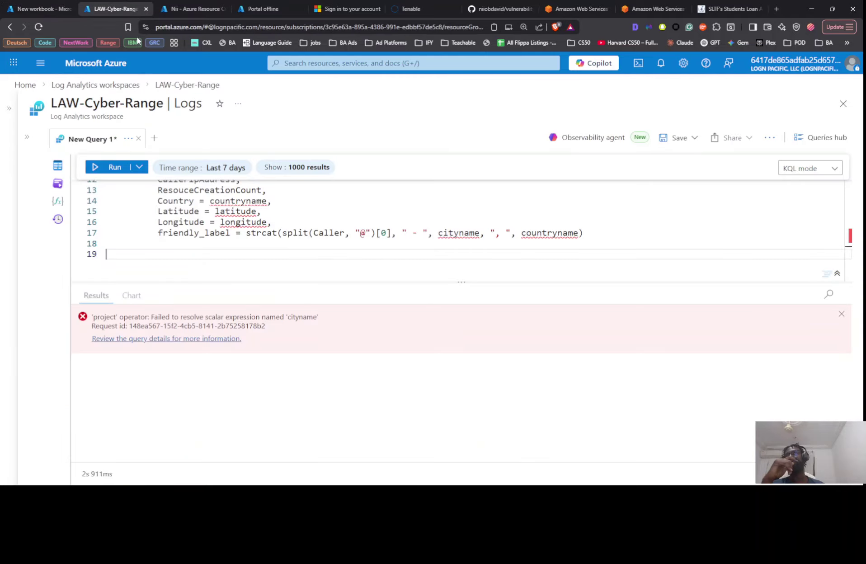
key(ctrl+a)
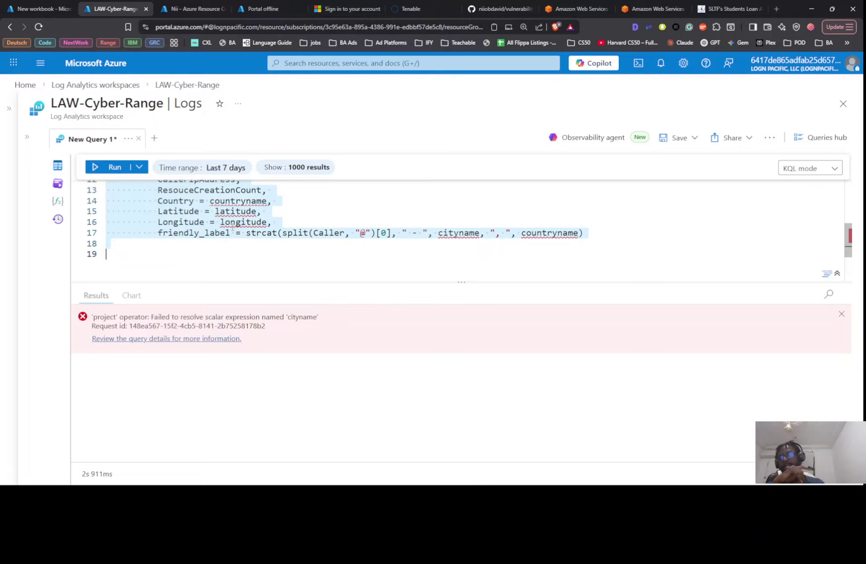
key(ctrl+v)
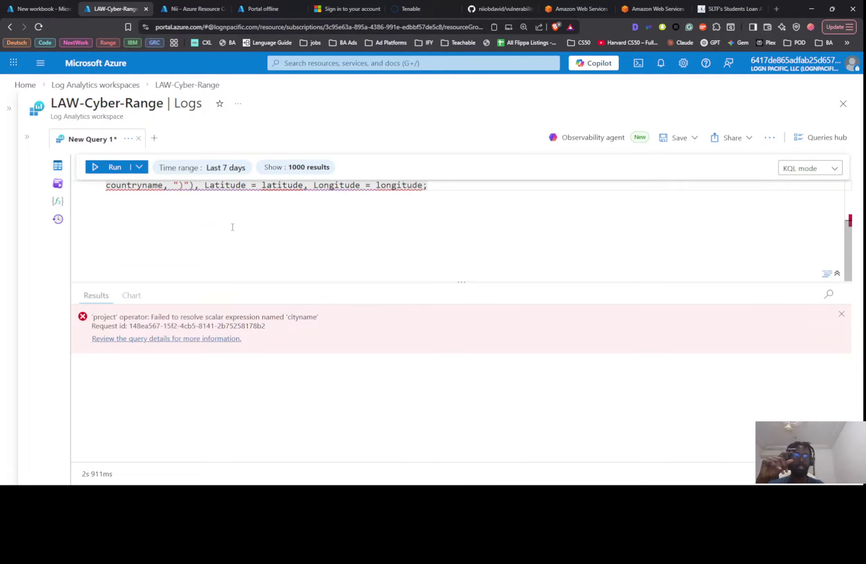
key(shift+Return)
scroll(232, 227, up, 3)
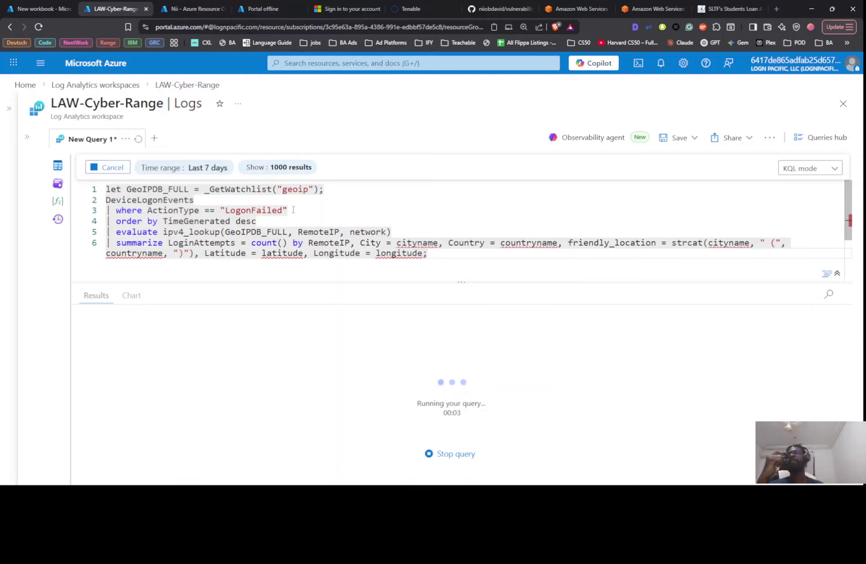
Run DeviceLogonEvents on its own and examine all fields of the first returned record.
click(212, 196)
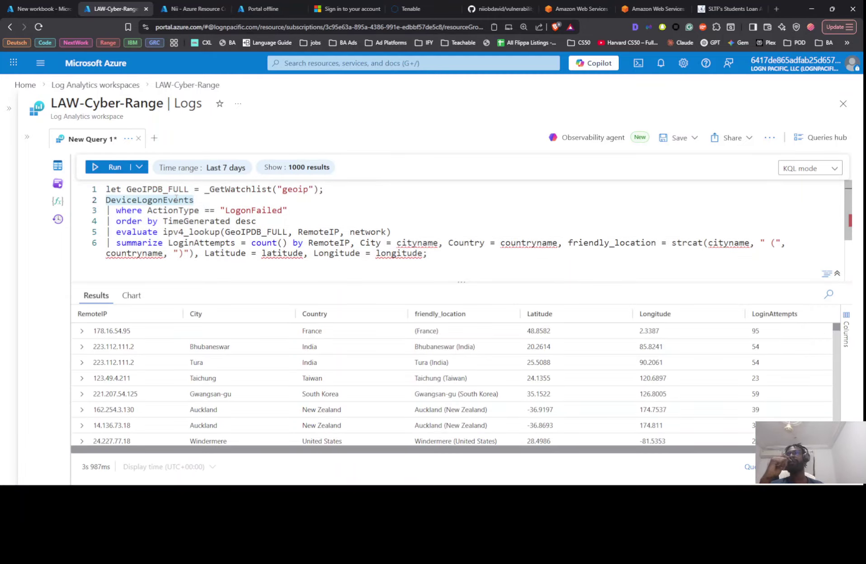
click(112, 168)
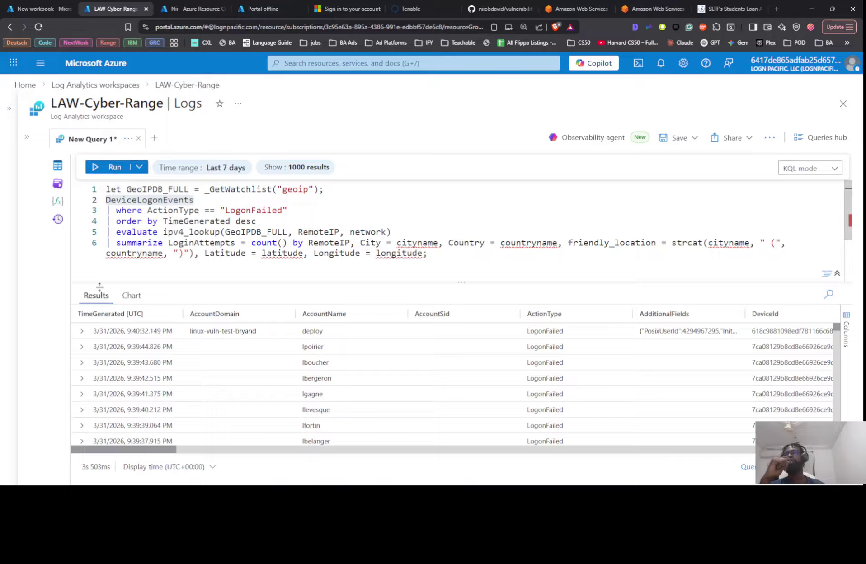
scroll(200, 321, right, 1)
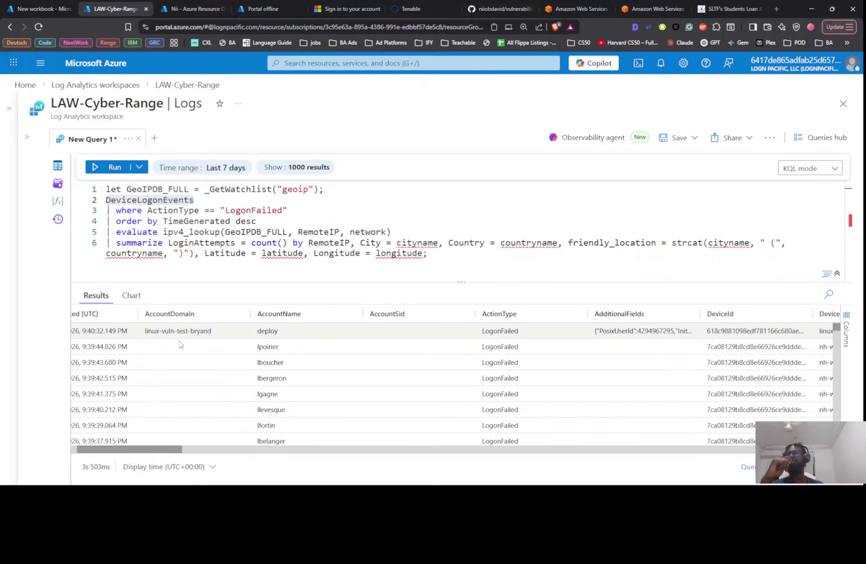
click(201, 330)
scroll(207, 375, down, 3)
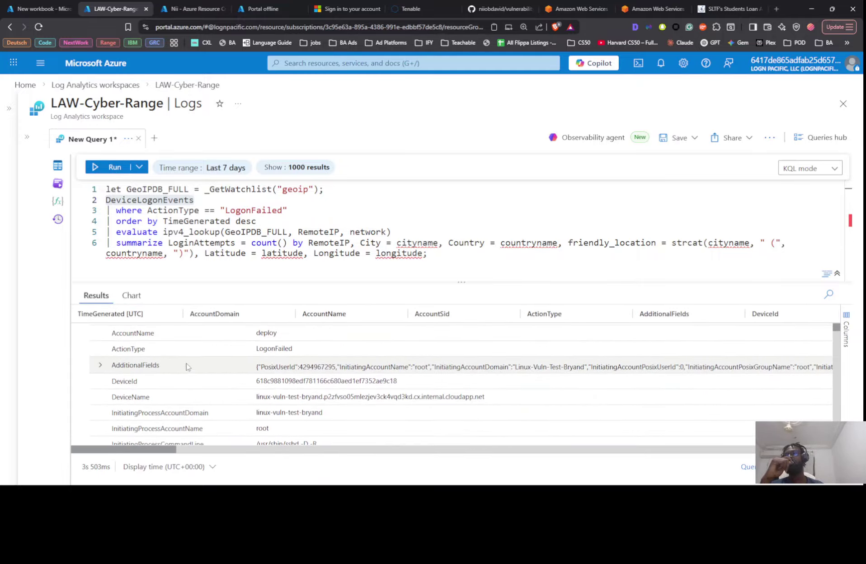
scroll(170, 353, down, 8)
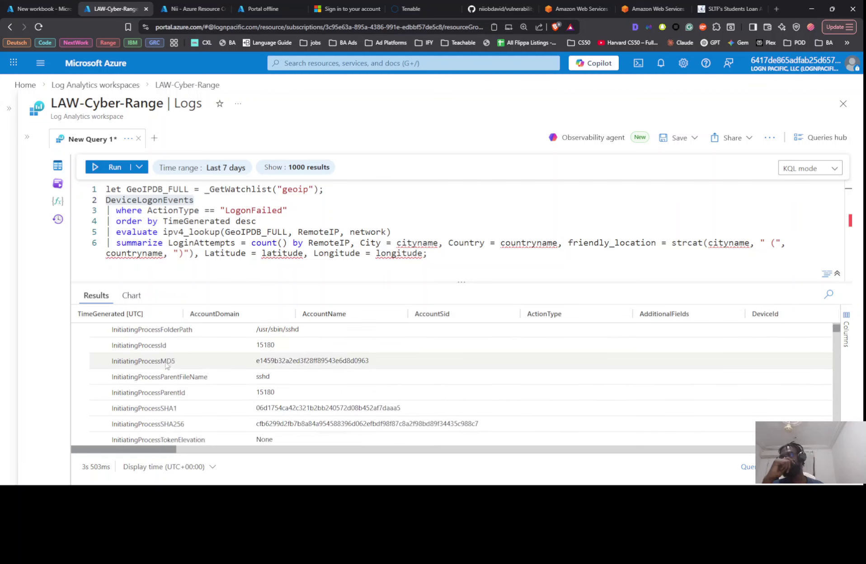
scroll(164, 371, down, 4)
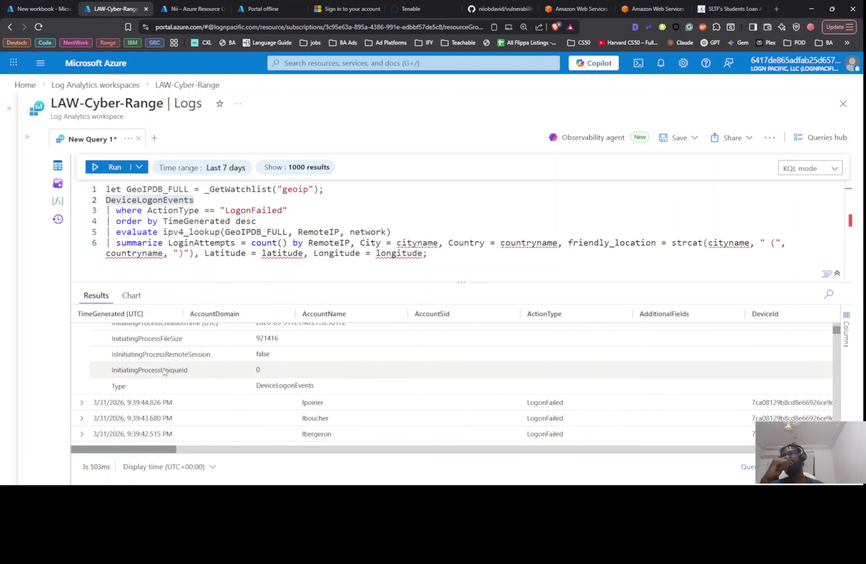
scroll(147, 352, up, 15)
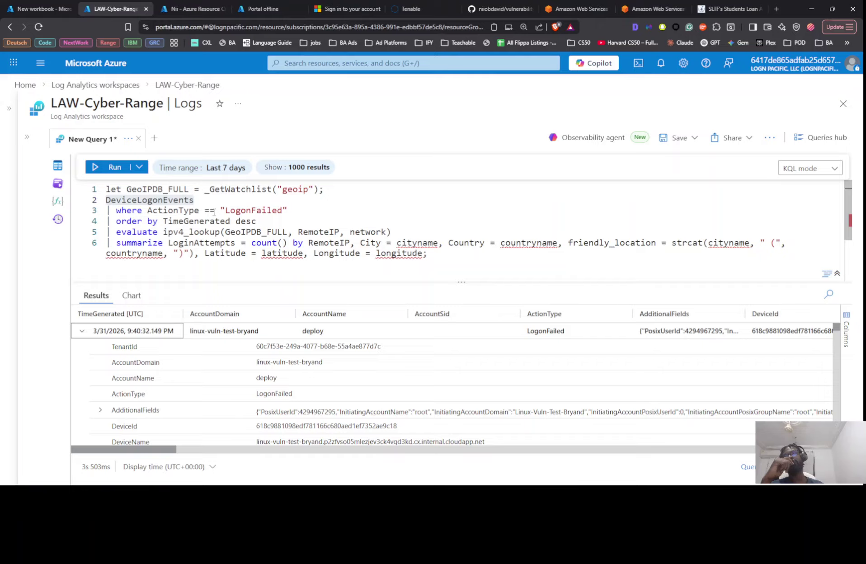
drag(203, 203, 103, 190)
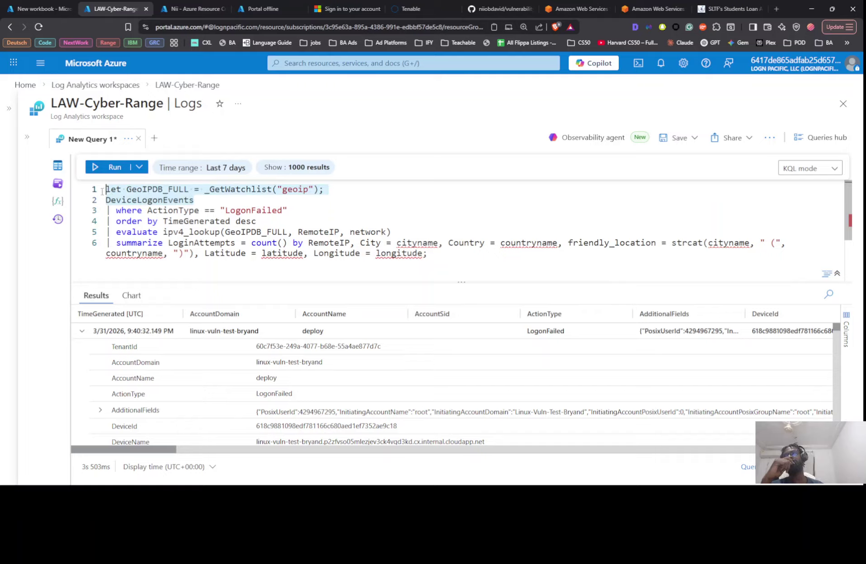
mouse_move(156, 192)
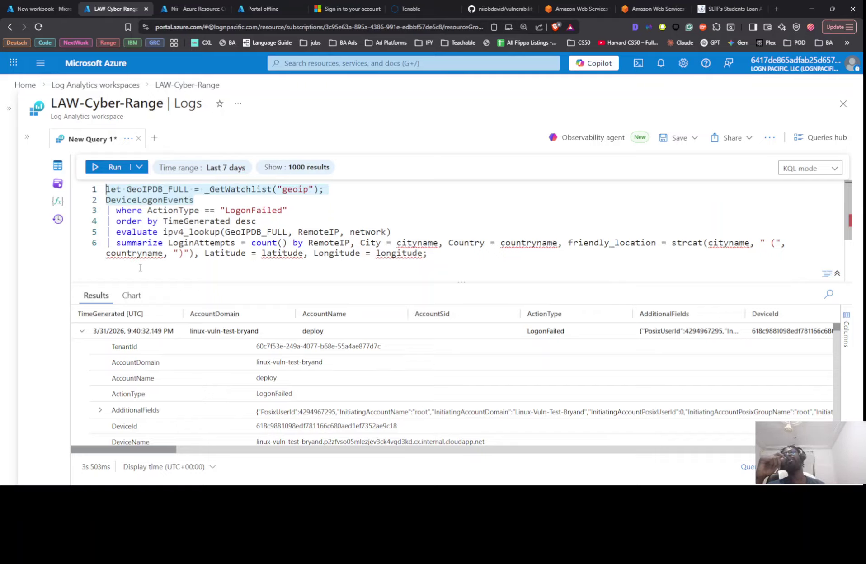
click(343, 193)
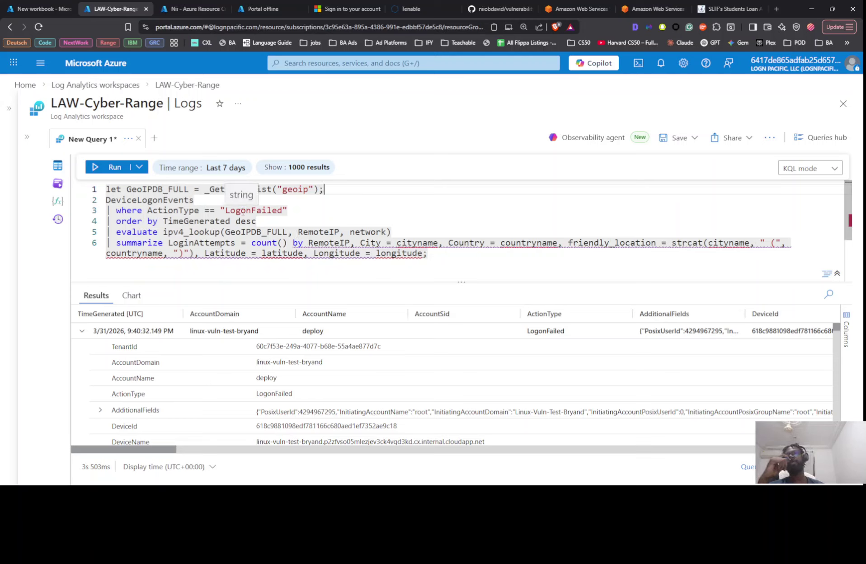
Start a second query on DeviceLogonEvents beneath the failed-logon query, leaving a blank line between them.
click(171, 202)
right_click(169, 203)
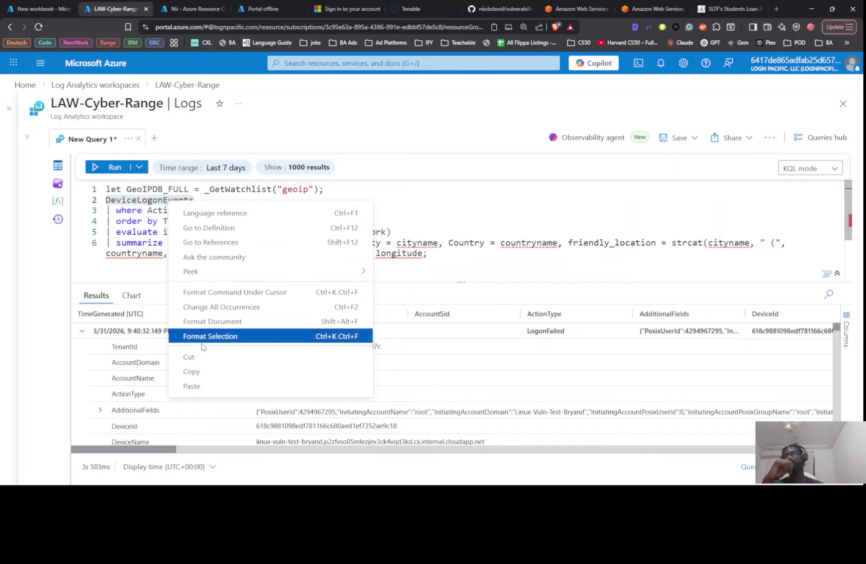
click(191, 371)
click(216, 271)
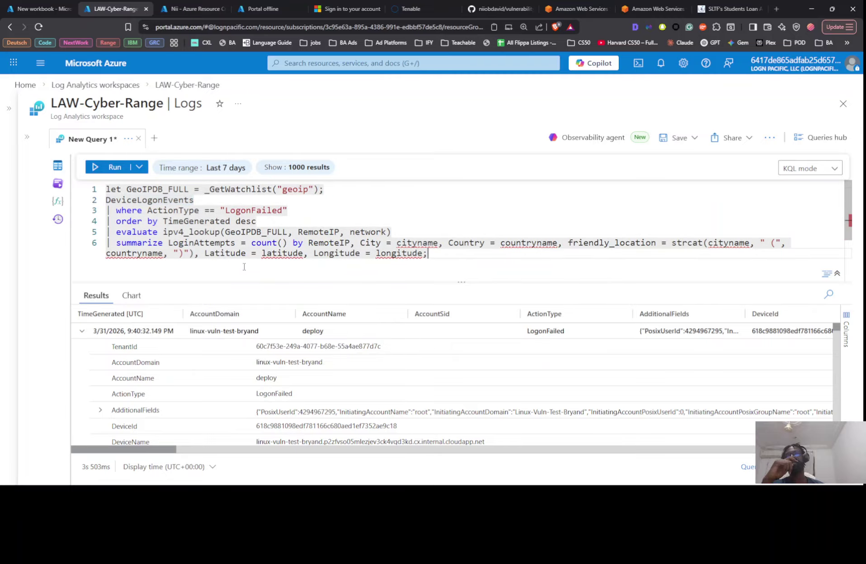
key(Return)
key(Return)
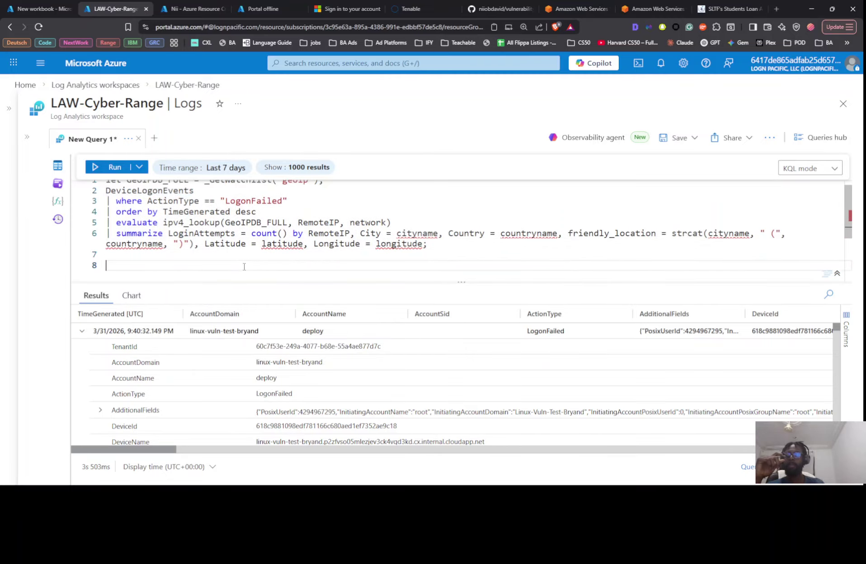
text(DeviceLogonEvents)
key(Return)
Add a distinct ActionType operator to the second DeviceLogonEvents query and run it.
text(| )
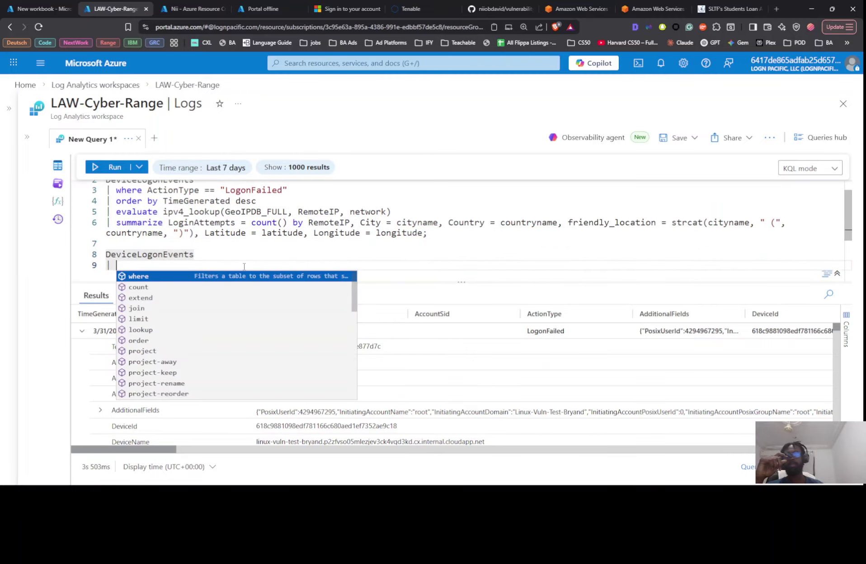
text(di)
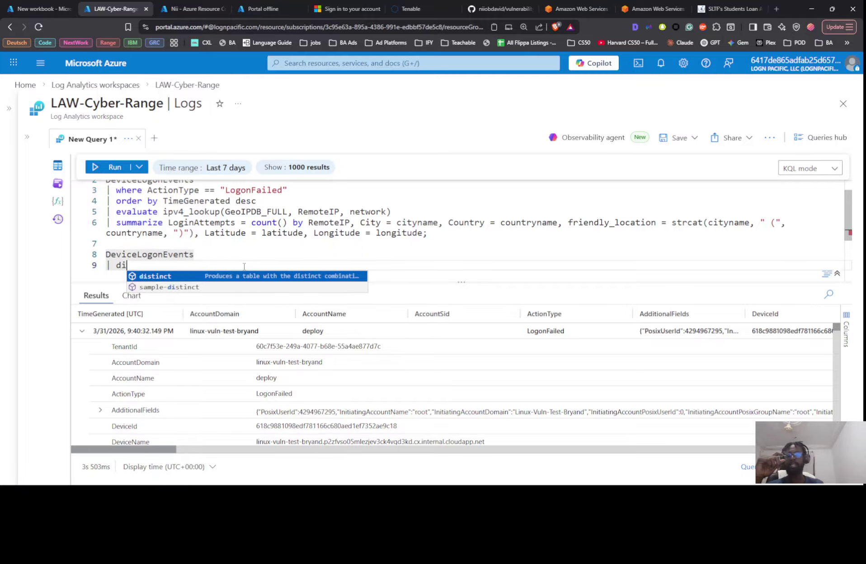
key(Tab)
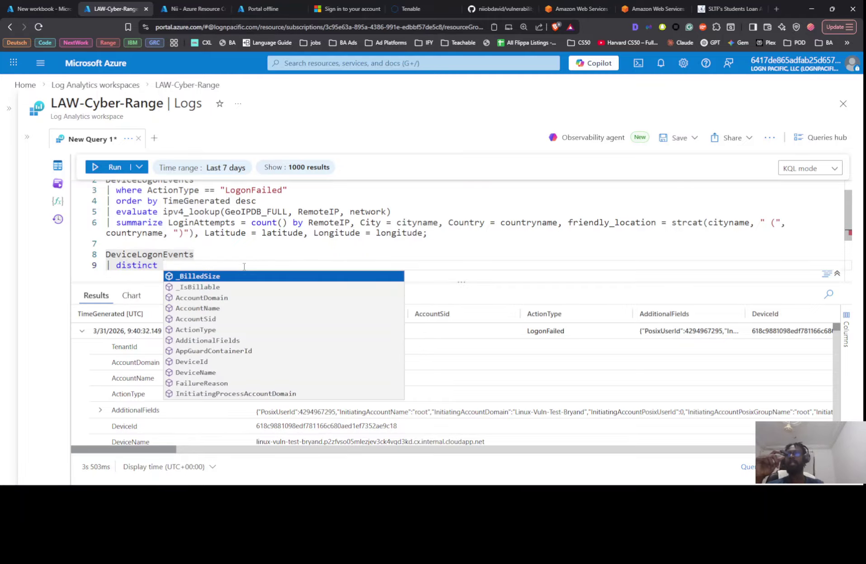
text(Act)
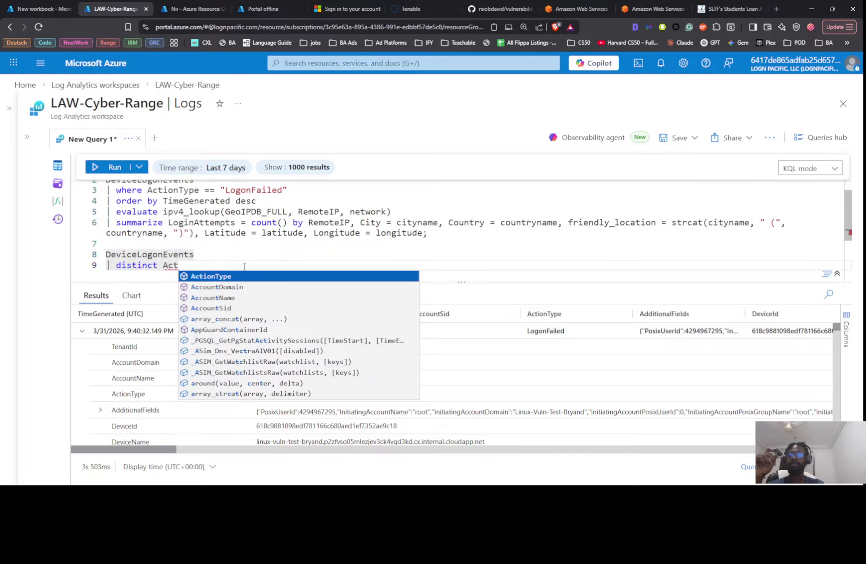
key(Tab)
key(shift+Return)
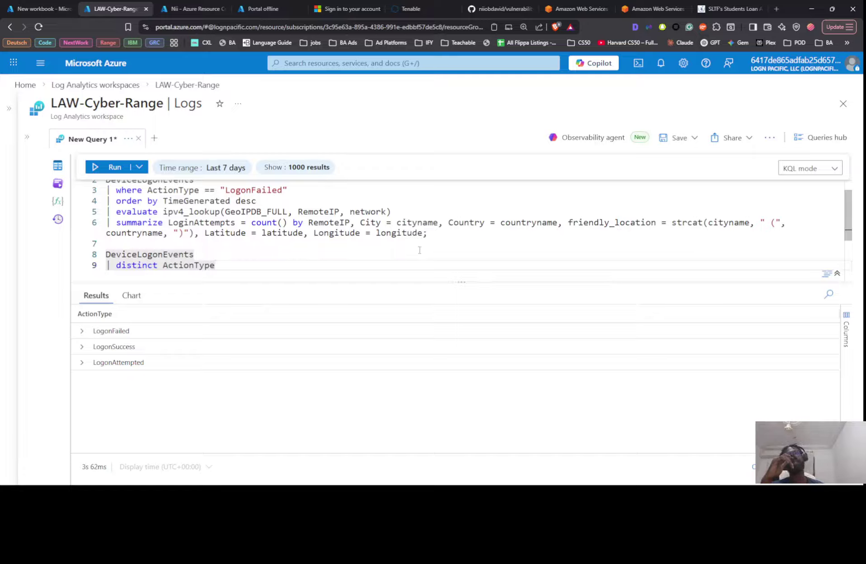
Run the original failed-logon query and examine its login attempts by remote IP, city and country.
right_click(222, 226)
key(Escape)
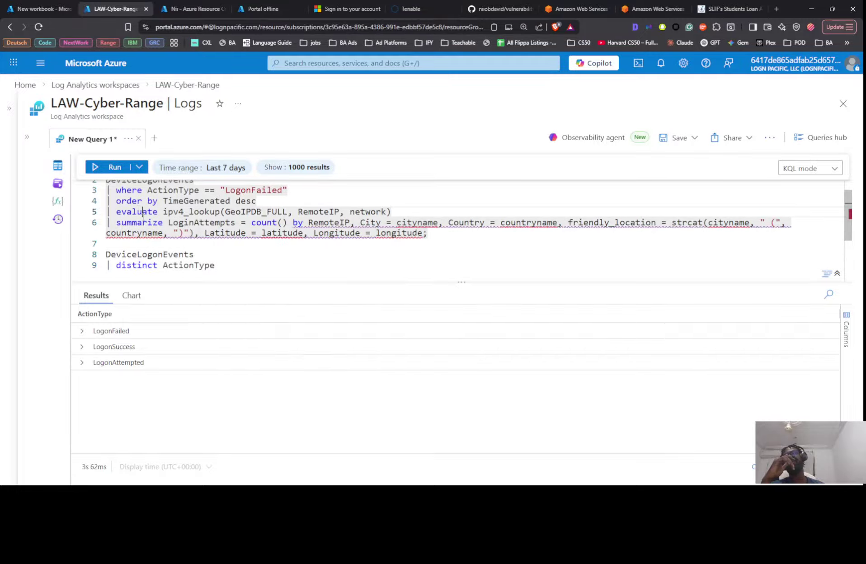
click(115, 168)
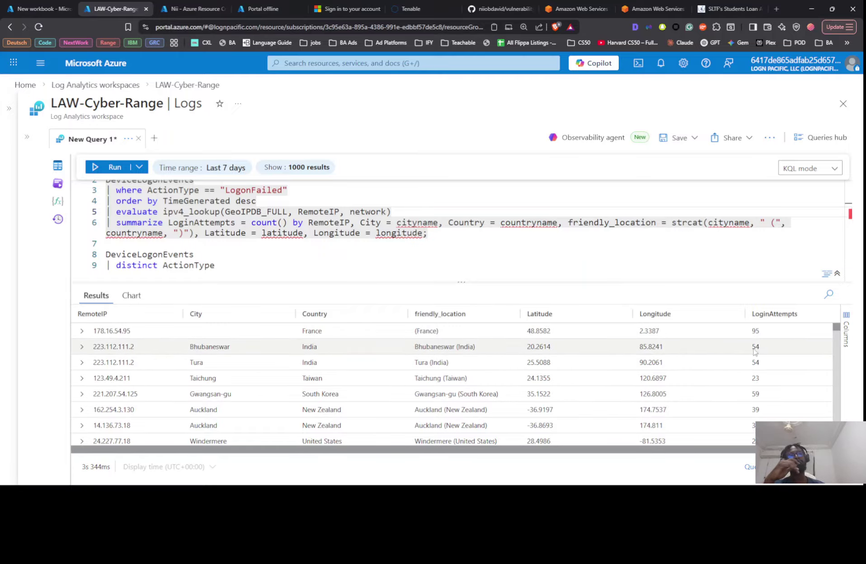
scroll(746, 366, down, 3)
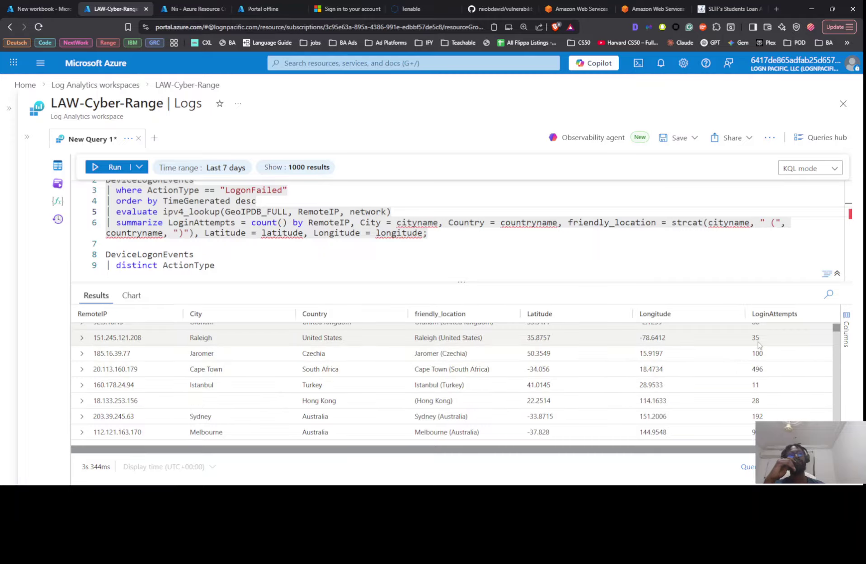
scroll(758, 346, up, 1)
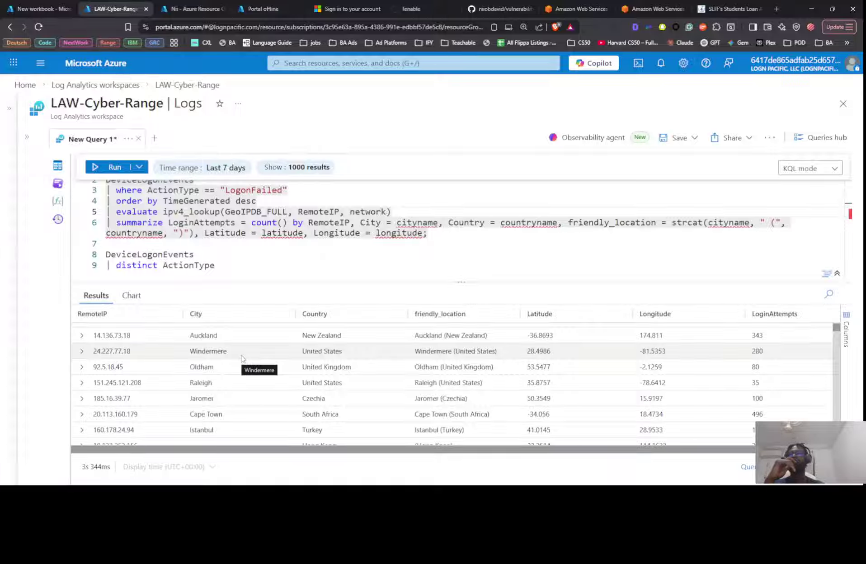
scroll(243, 367, down, 2)
scroll(243, 369, up, 4)
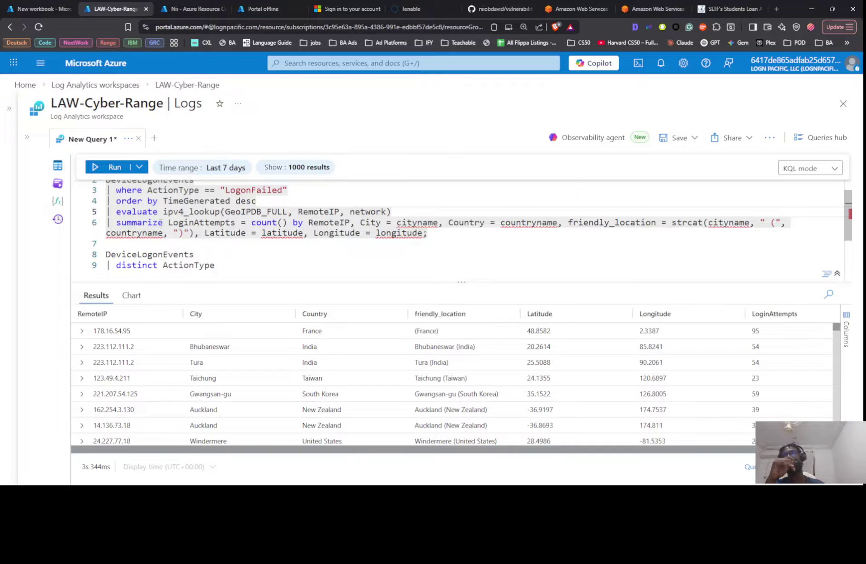
In the New workbook tab, replace cityname with RemoteIP inside the friendly_location strcat of the map query and run it.
key(ctrl+shift+Tab)
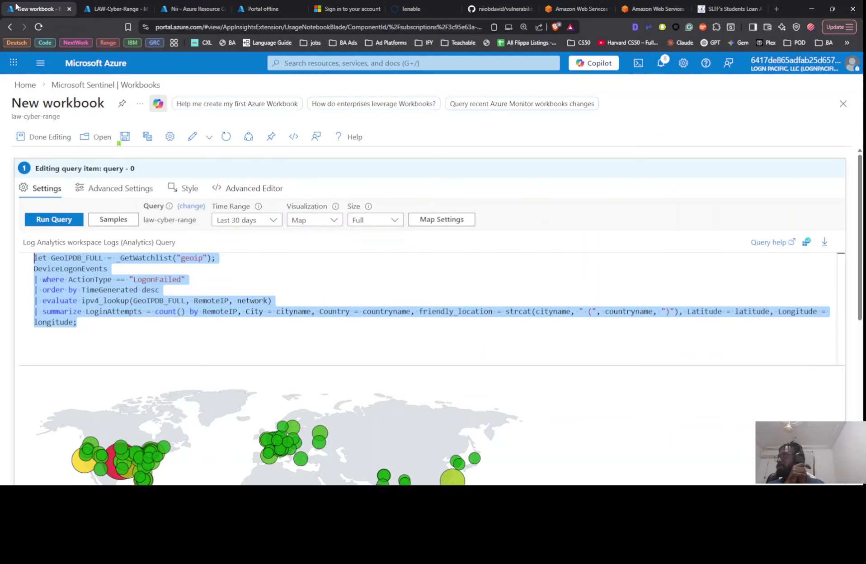
scroll(288, 375, down, 6)
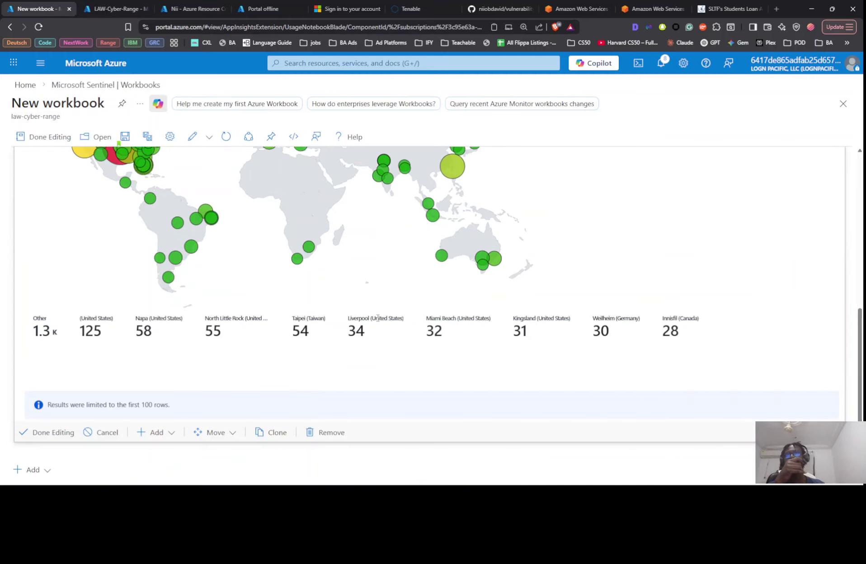
scroll(378, 318, up, 6)
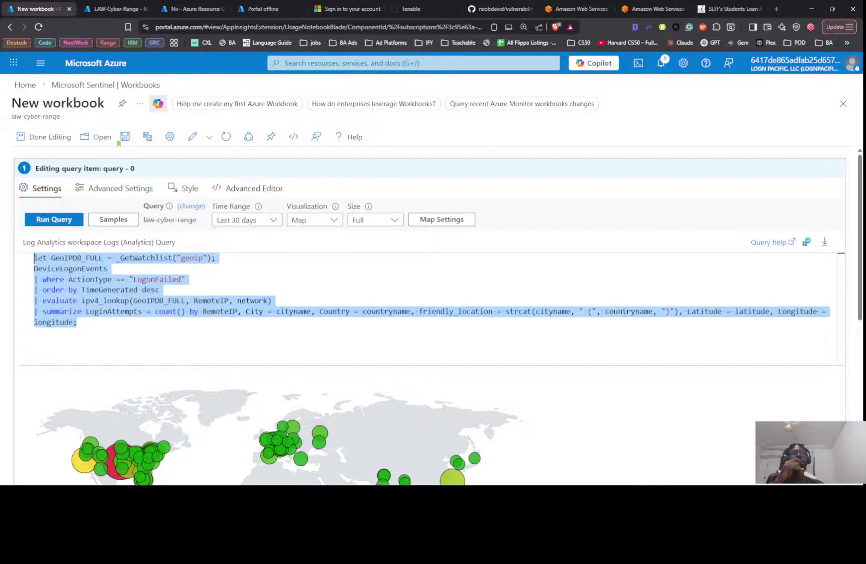
double_click(553, 311)
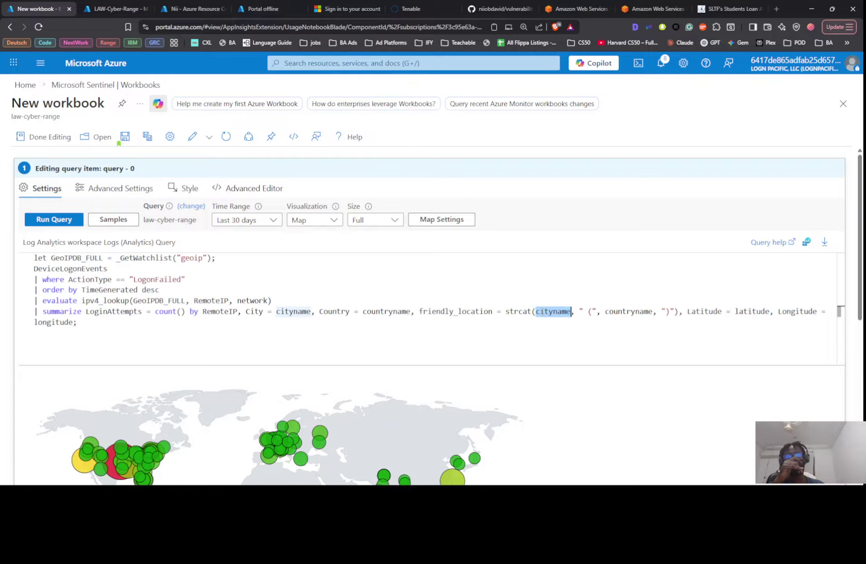
text(Re)
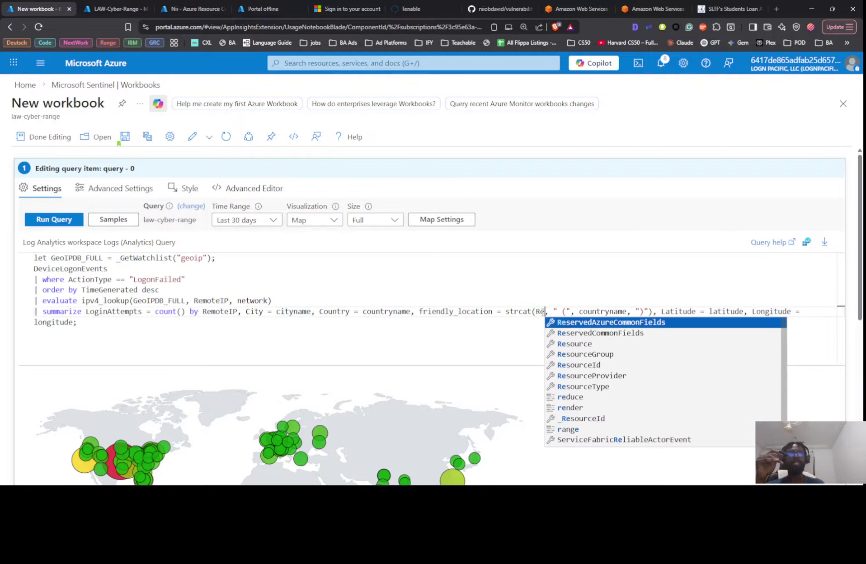
text(m)
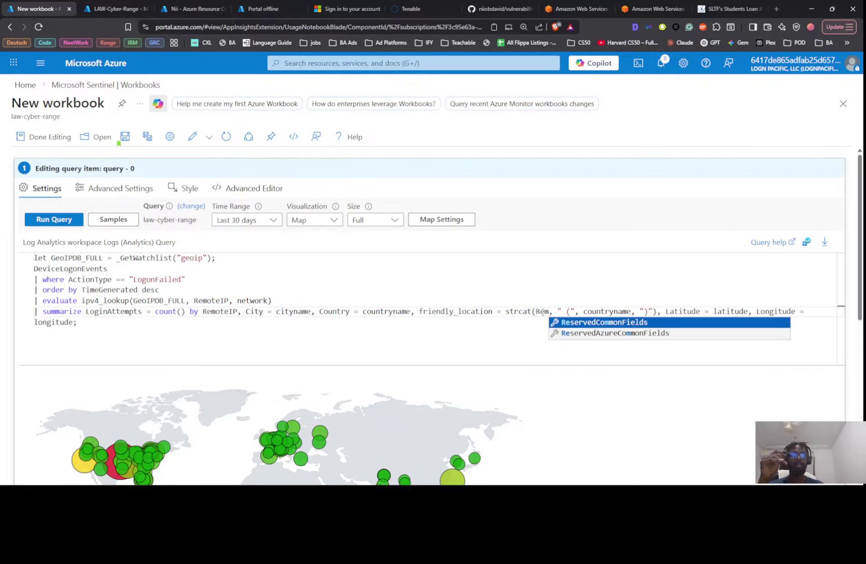
text(ote)
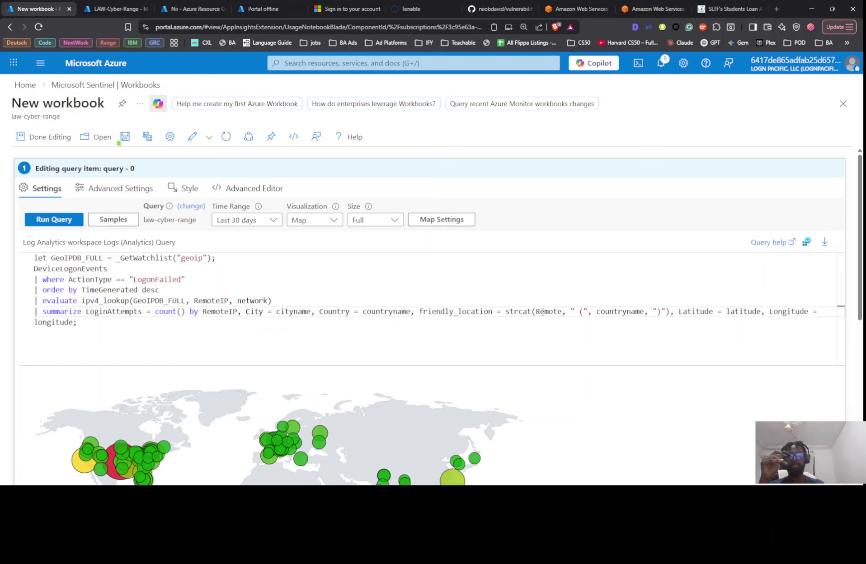
text(IP)
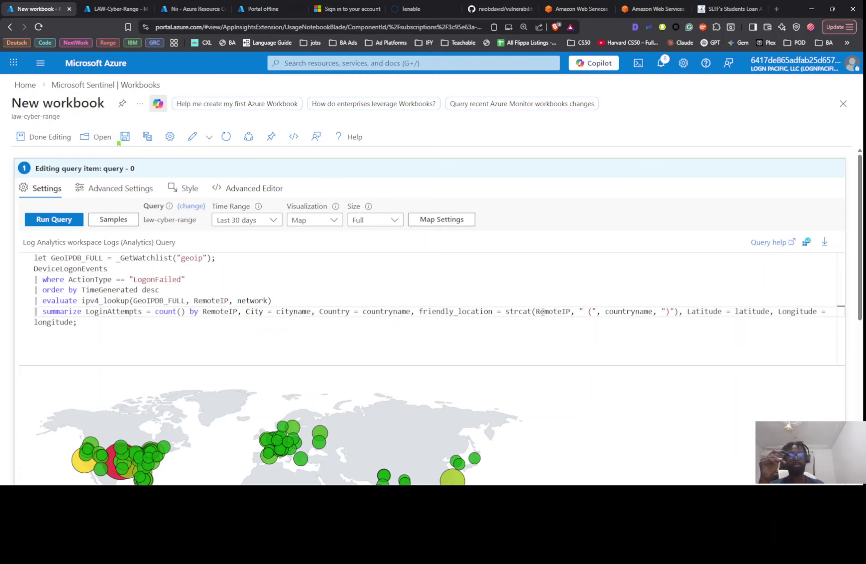
key(shift+Return)
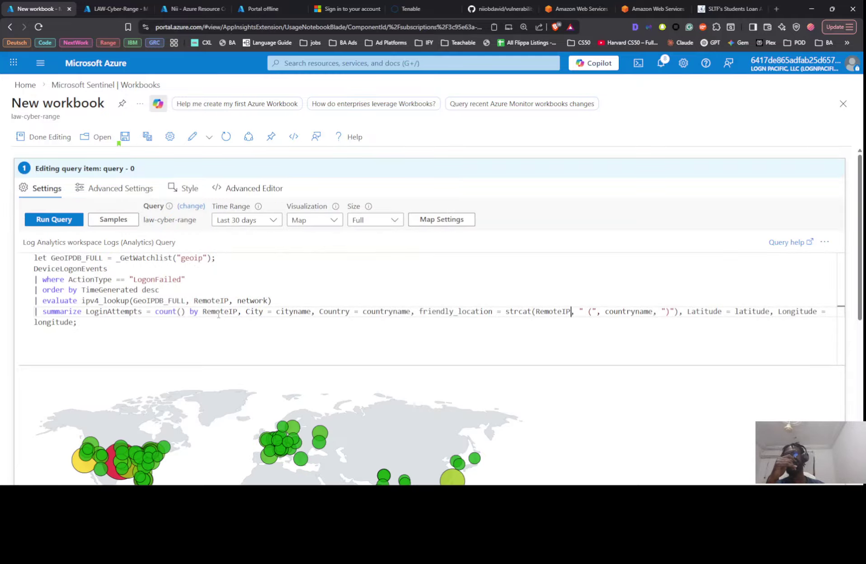
Review the labels below the updated map and finish editing the query item.
scroll(537, 378, down, 6)
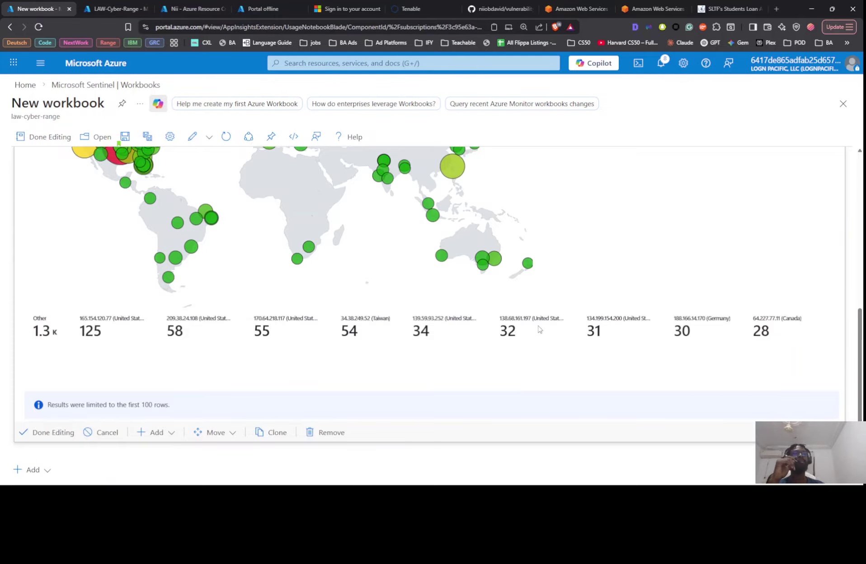
scroll(537, 325, up, 5)
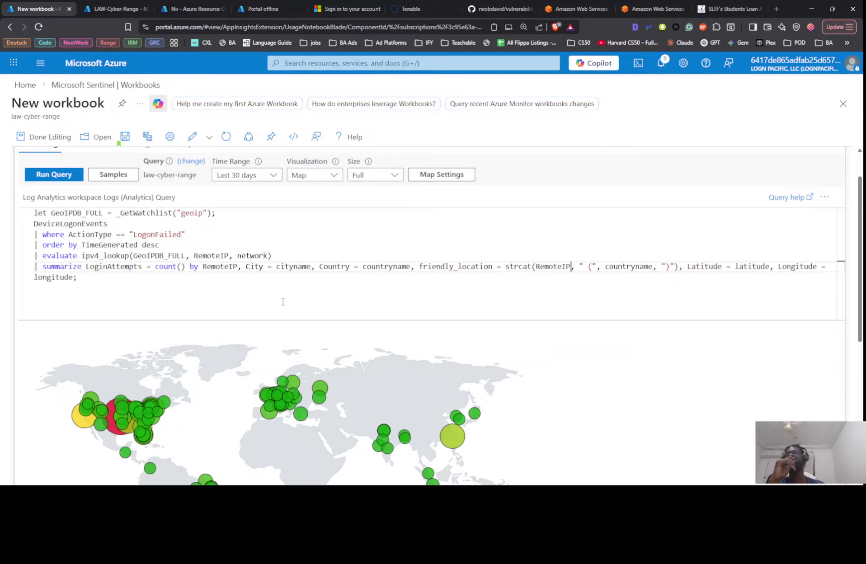
scroll(417, 368, down, 5)
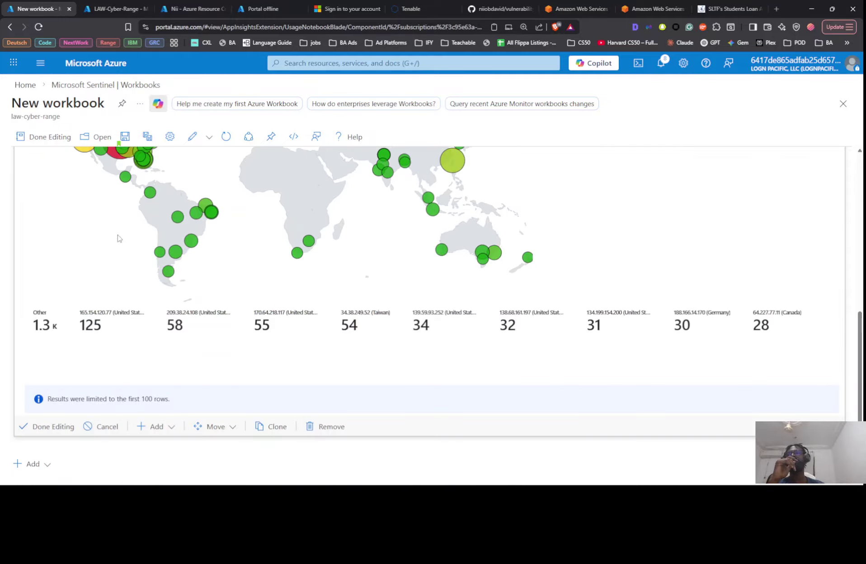
click(52, 433)
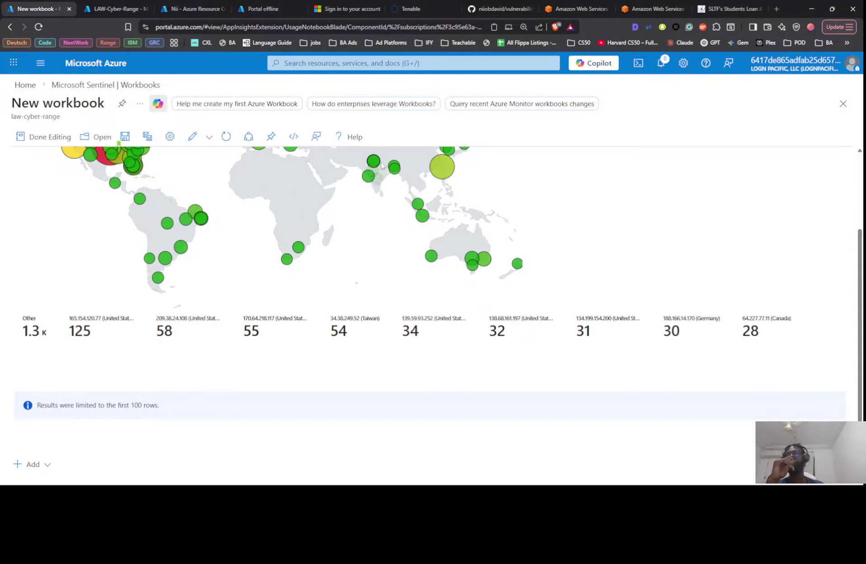
scroll(157, 246, up, 2)
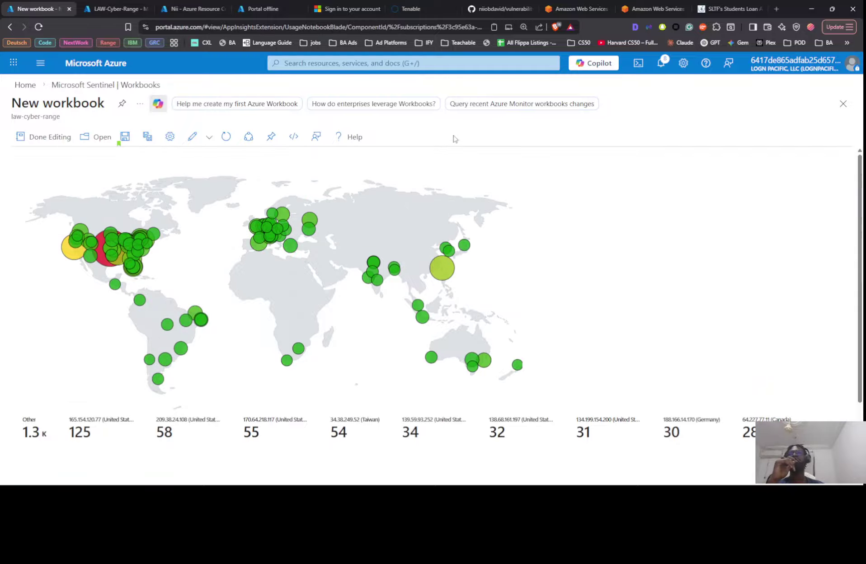
Finish editing the workbook and open its Save As form with the title selected for replacement.
click(64, 136)
click(95, 137)
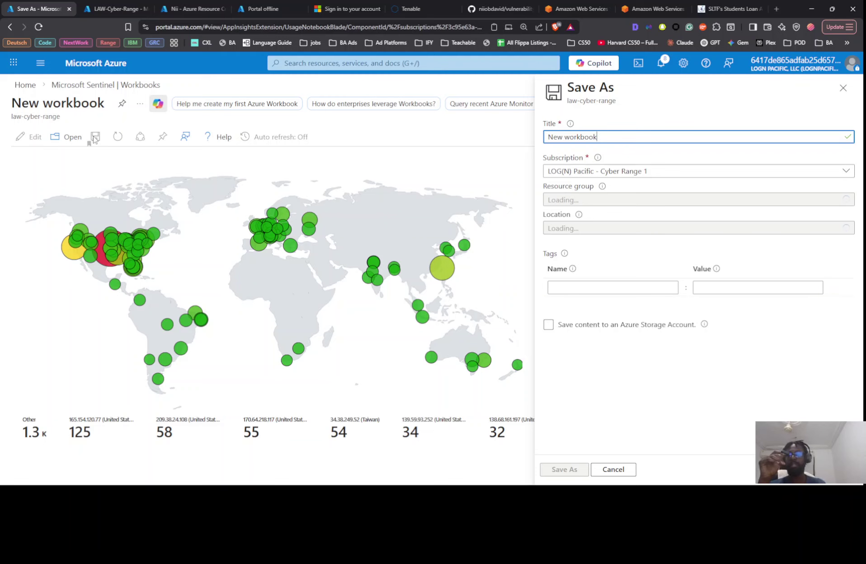
key(ctrl+a)
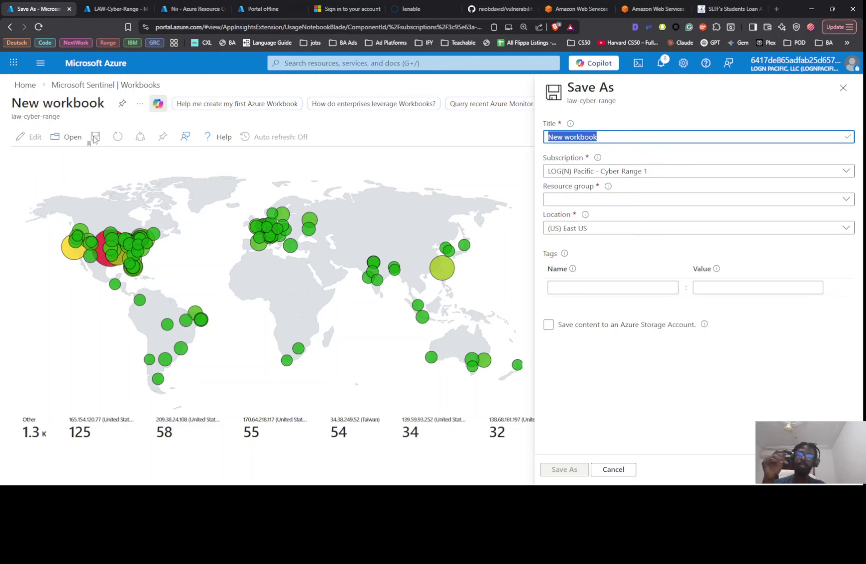
Copy the link text VM Authentication Failures from the Google Docs lab guide and return to the workbook's Save As form.
key(alt+Tab)
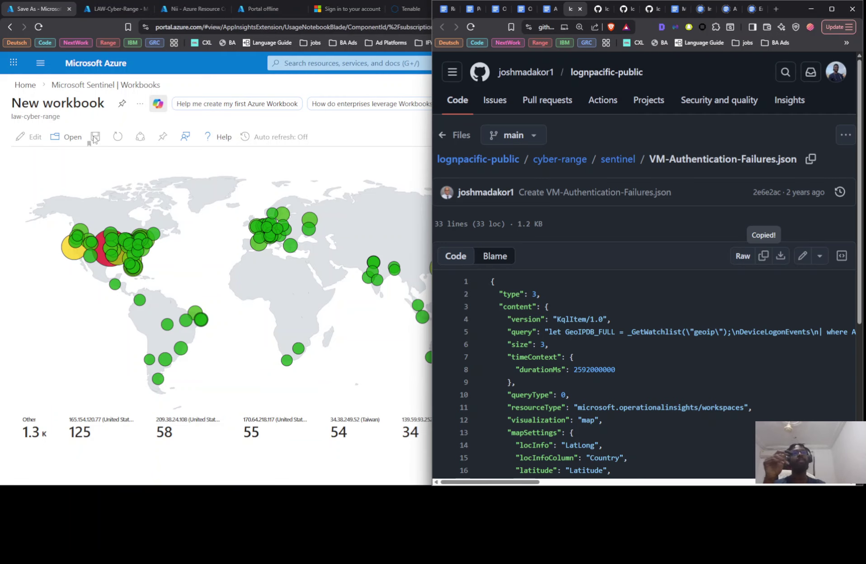
click(546, 9)
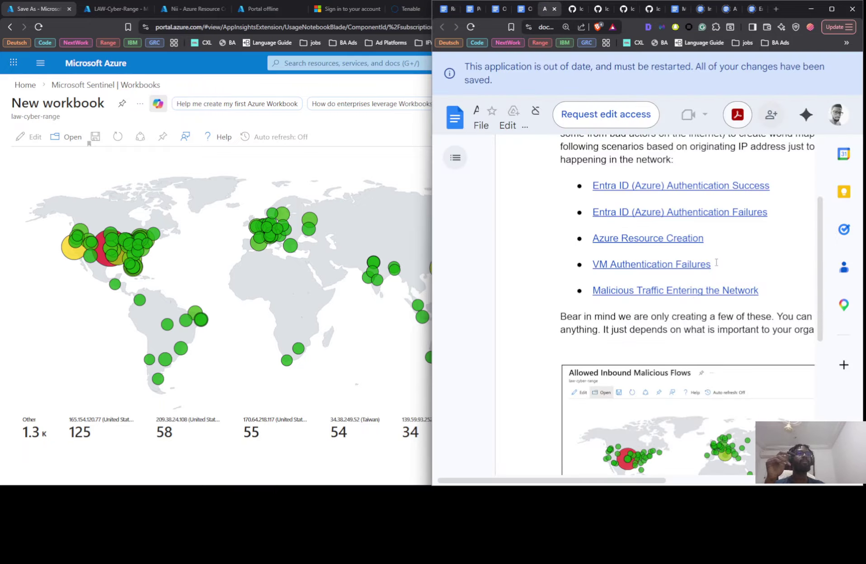
drag(716, 262, 587, 271)
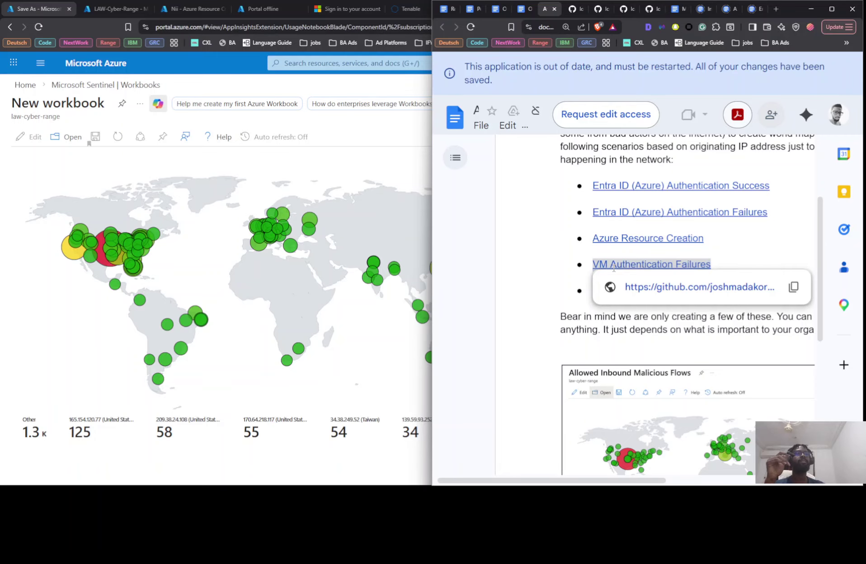
right_click(608, 269)
click(649, 282)
click(420, 100)
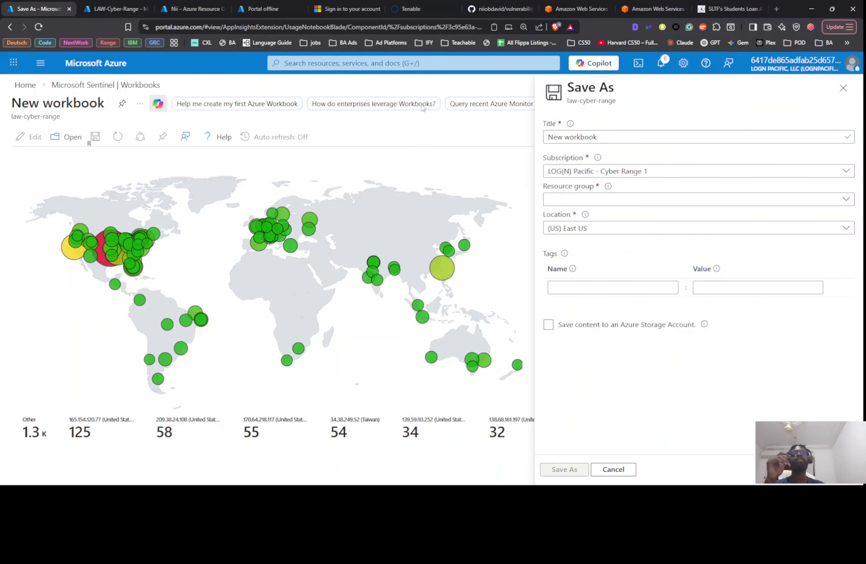
Replace the workbook title with VM Authentication Failures, adding the owner's first name before and after it, separated by hyphens.
drag(608, 138, 547, 137)
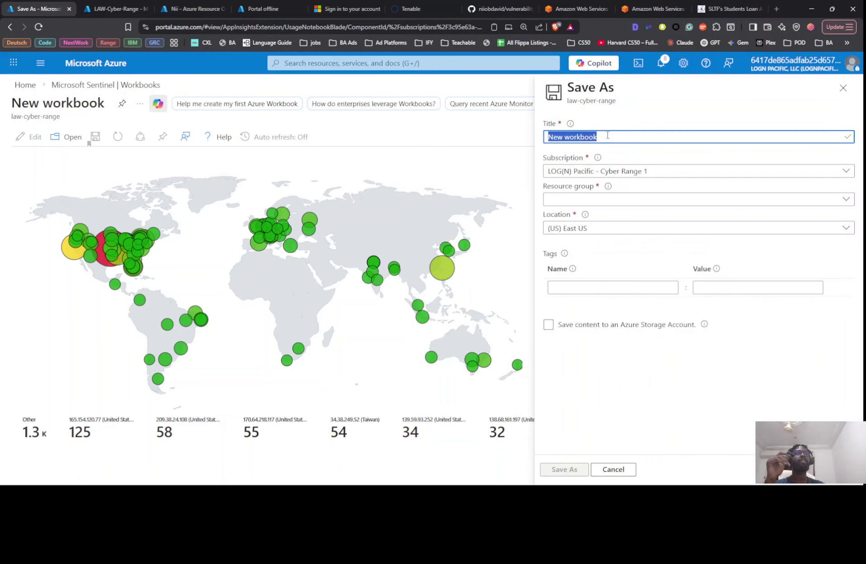
right_click(563, 138)
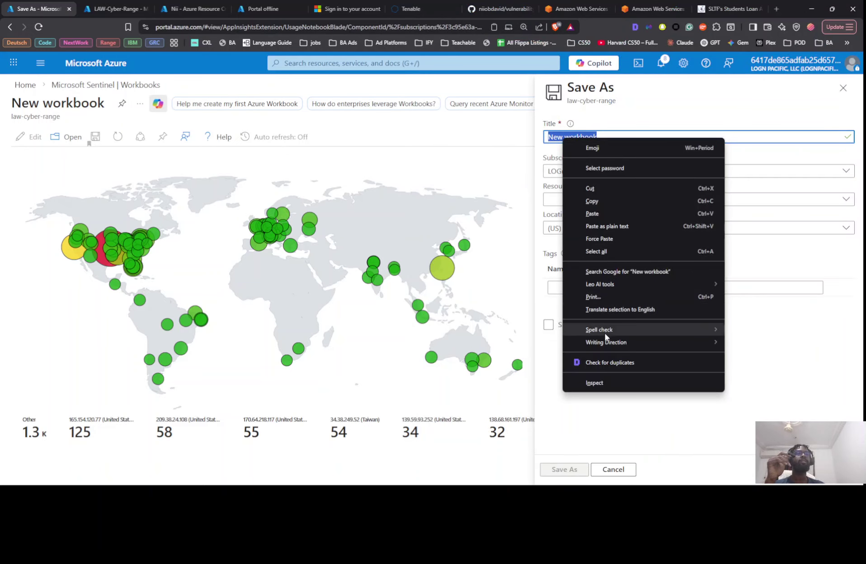
click(592, 213)
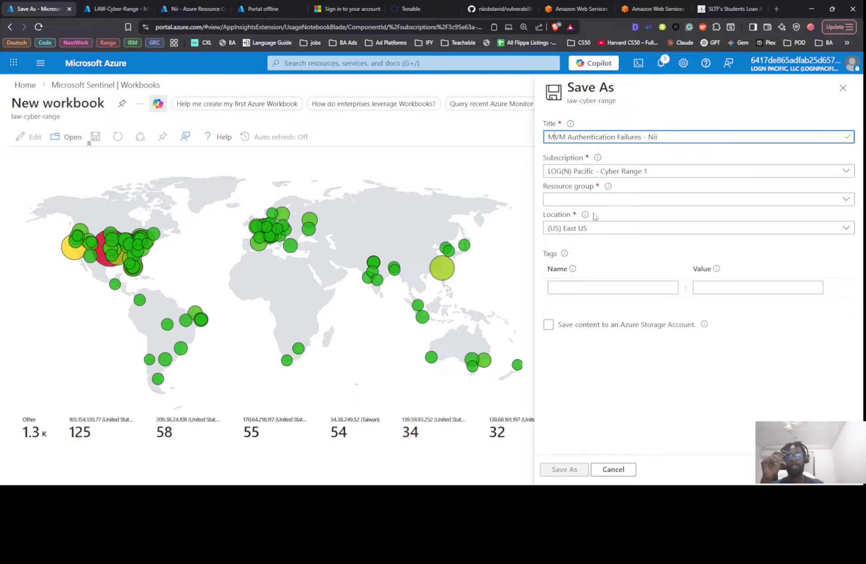
text(Nii -)
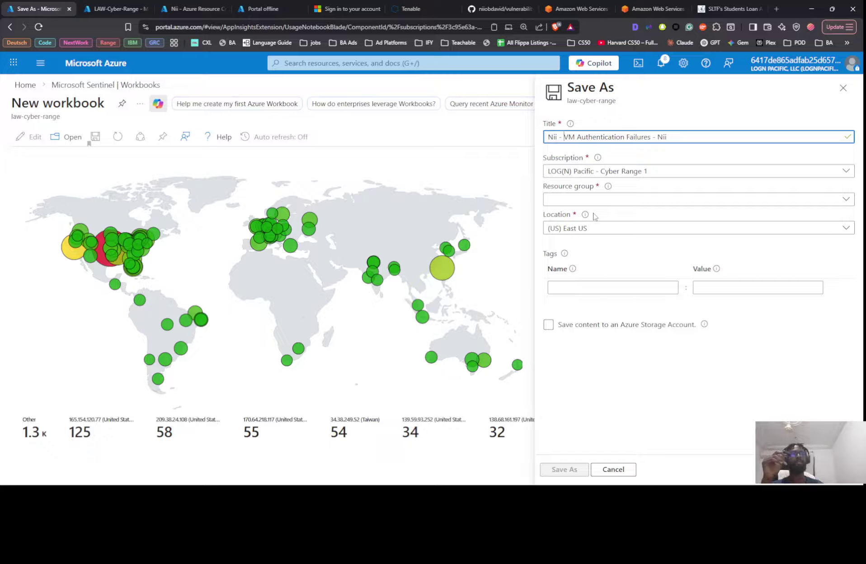
Set the subscription to LOG(N) Pacific - Cyber Range 2 and choose the personal student-rg resource group using its name from the clipboard history.
click(630, 172)
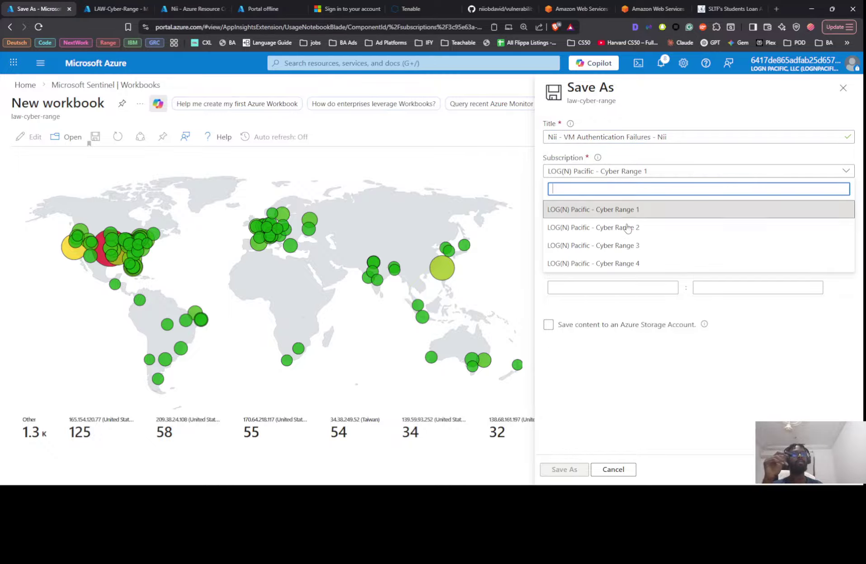
click(625, 229)
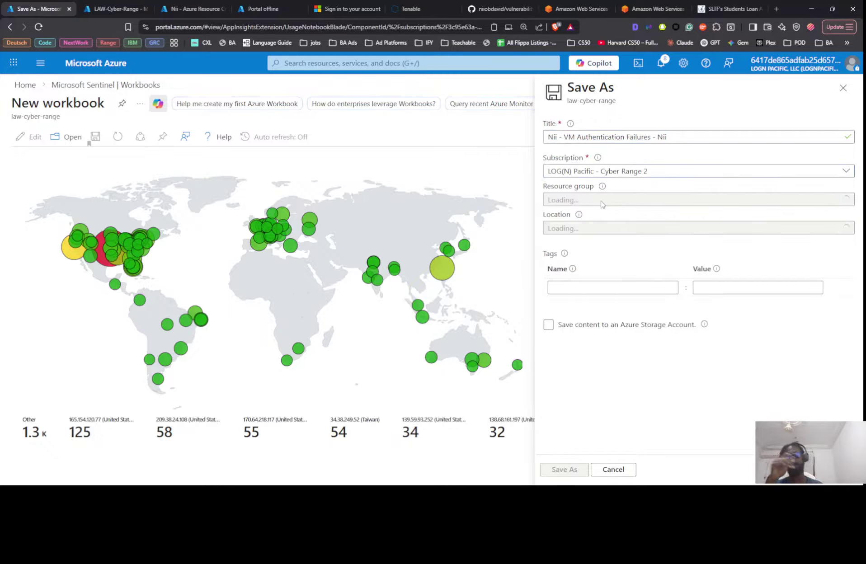
click(598, 198)
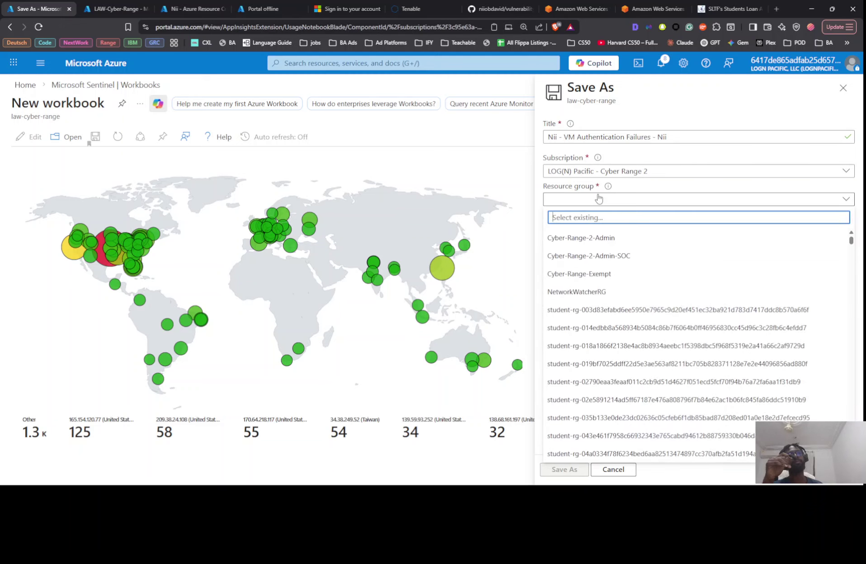
key(super+v)
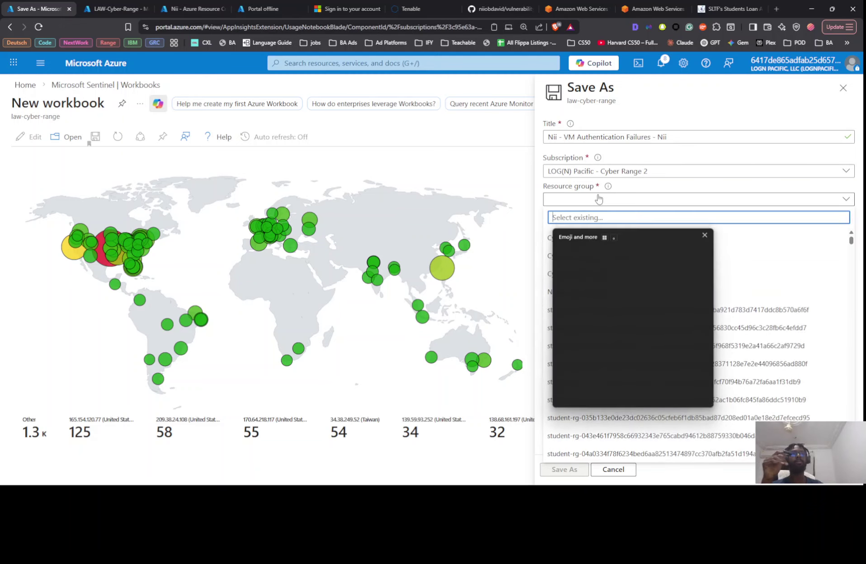
scroll(611, 321, down, 3)
scroll(609, 323, down, 5)
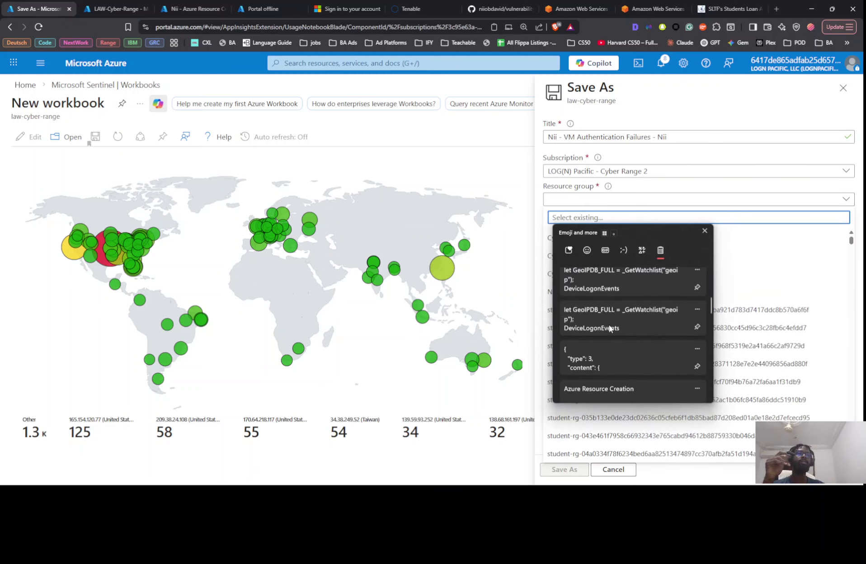
scroll(608, 324, down, 6)
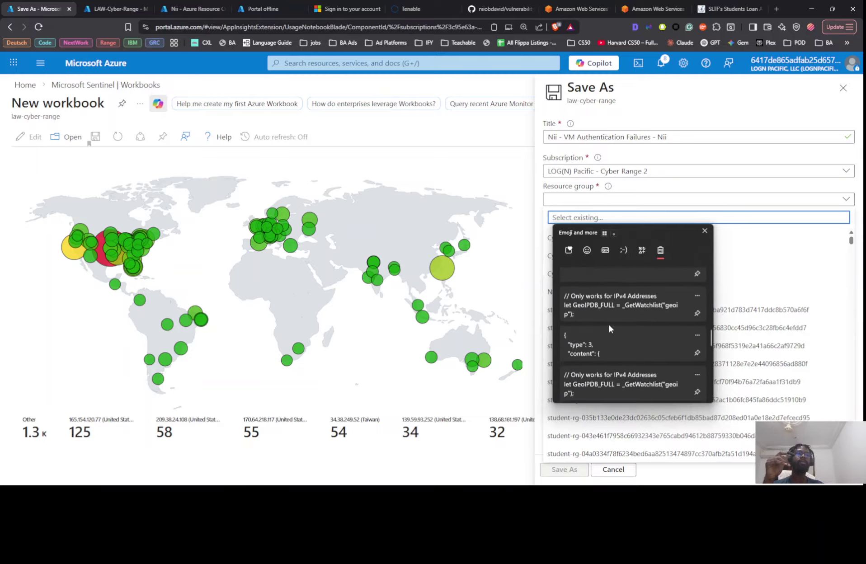
scroll(609, 324, down, 2)
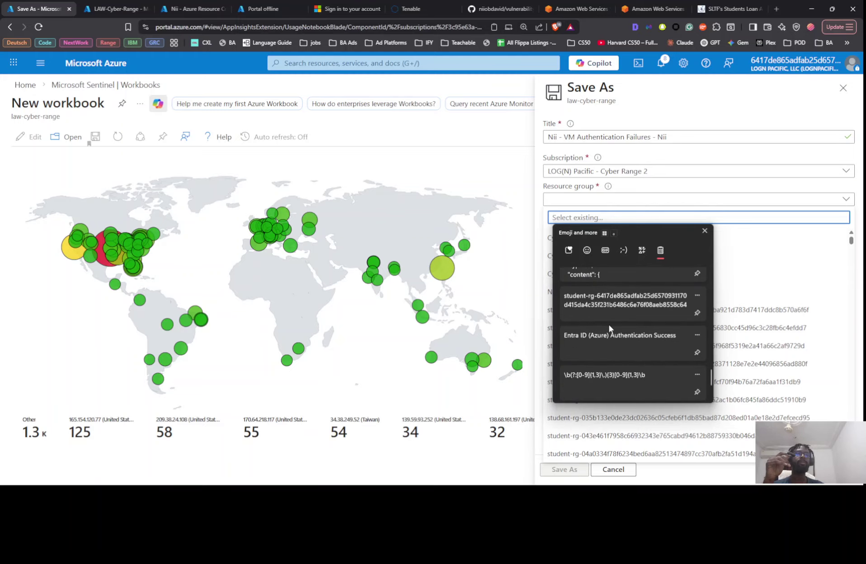
click(601, 308)
click(579, 238)
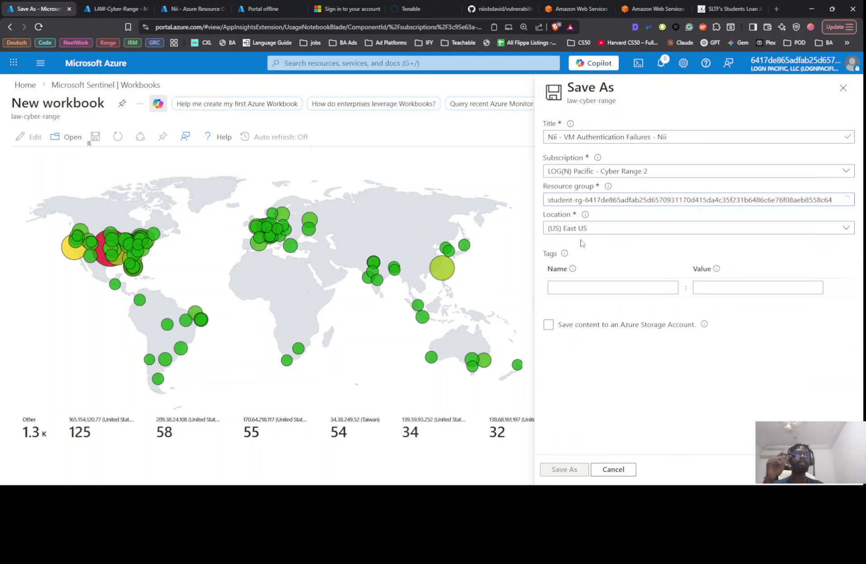
Set the workbook's location to (US) East US 2 and save the workbook.
click(574, 233)
text(2)
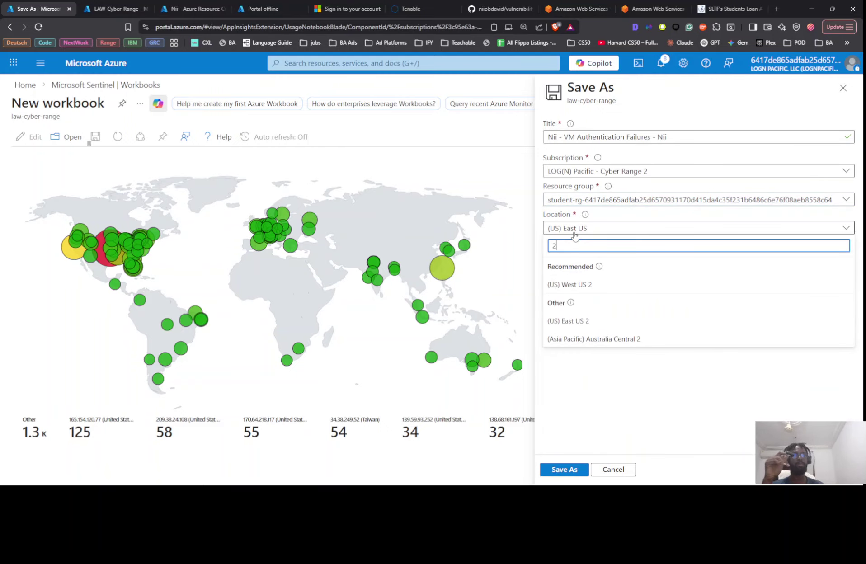
click(583, 321)
scroll(620, 429, down, 2)
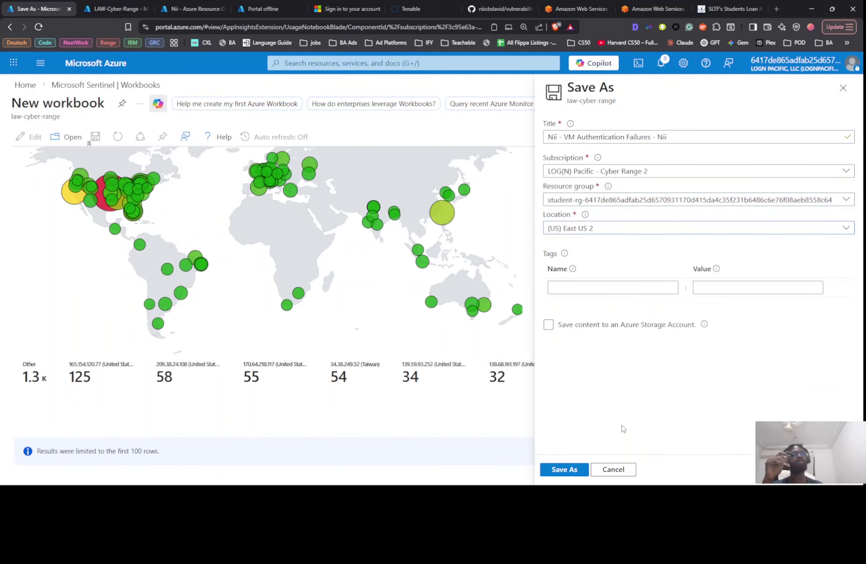
click(564, 469)
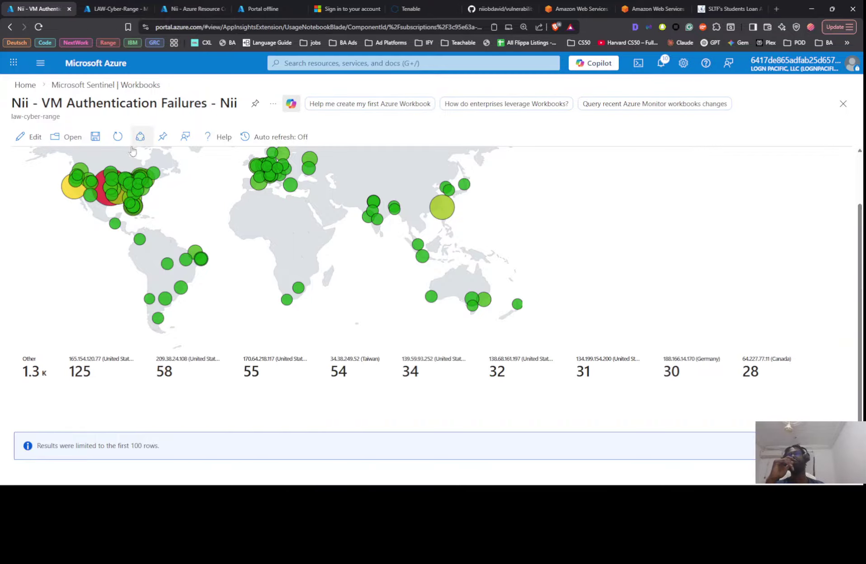
In the LAW-Cyber-Range logs query, replace cityname with RemoteIP inside the friendly_location strcat and run the query.
click(109, 6)
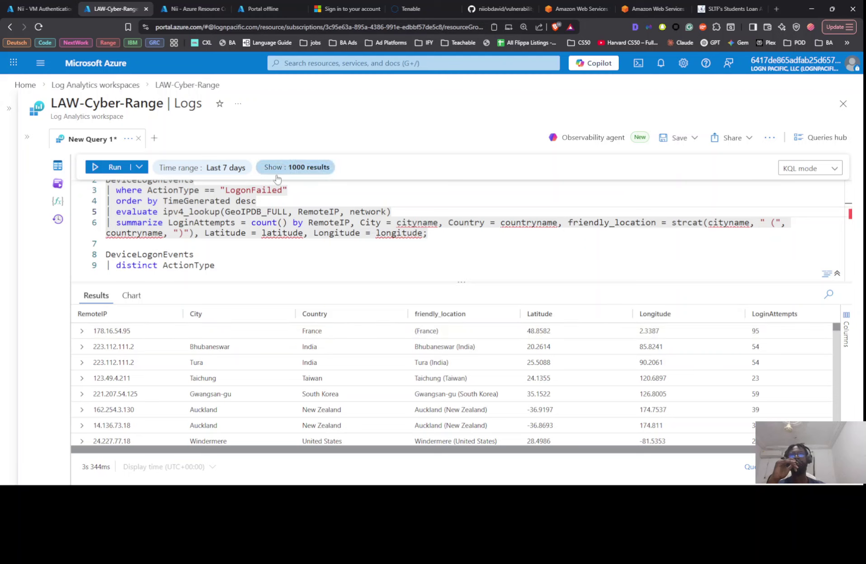
click(38, 9)
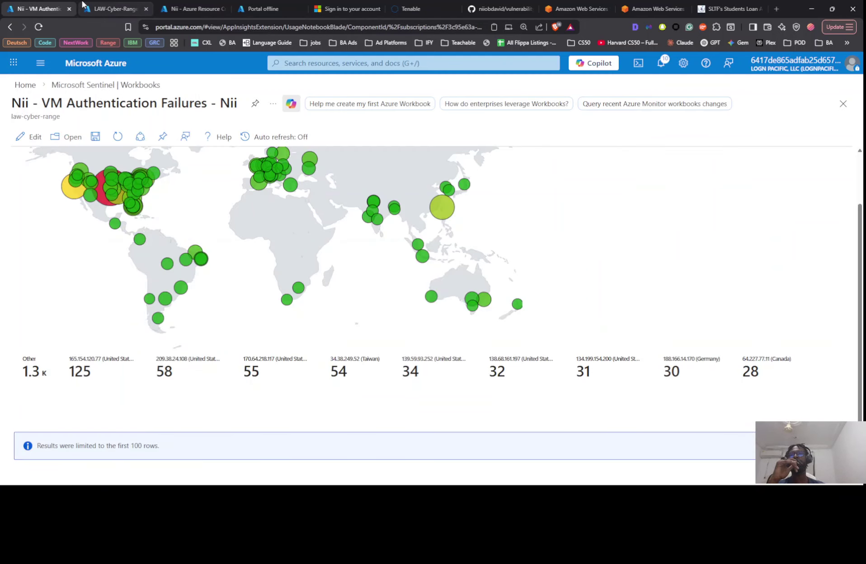
click(98, 5)
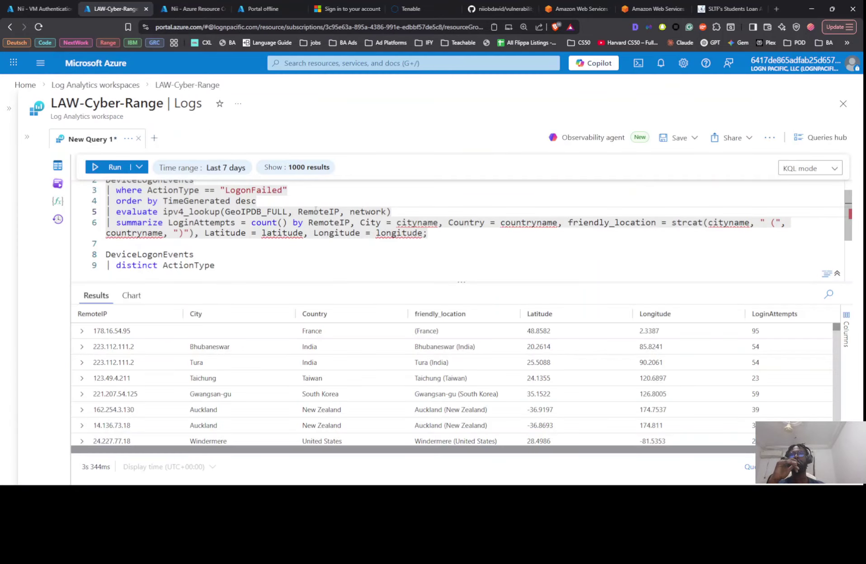
double_click(726, 223)
text(re)
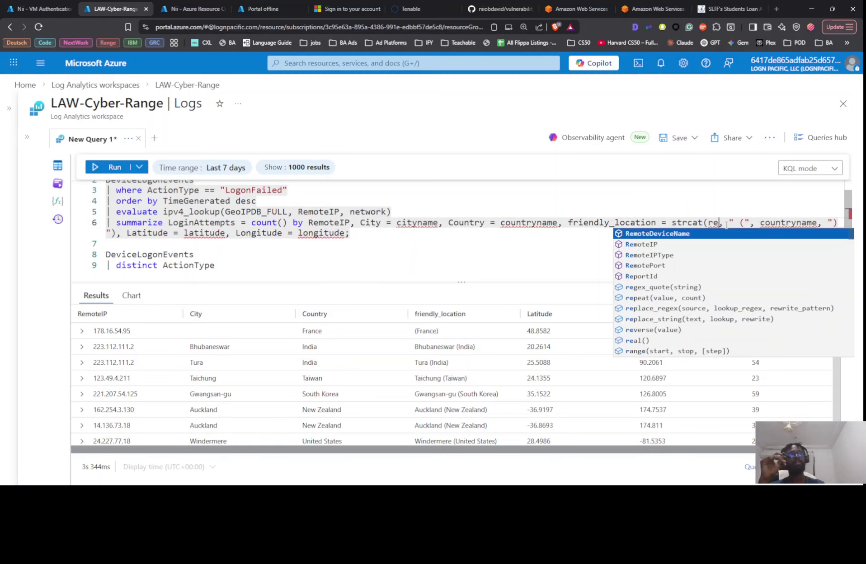
key(Down)
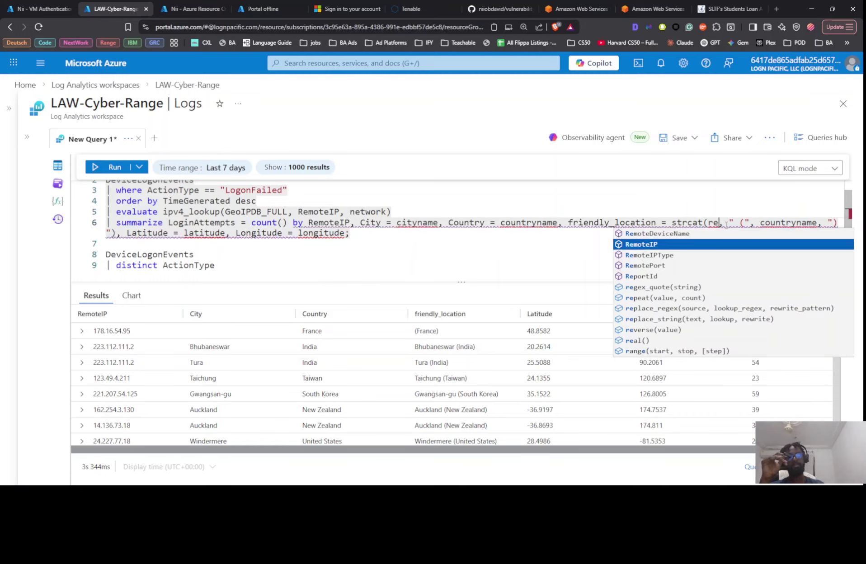
key(Return)
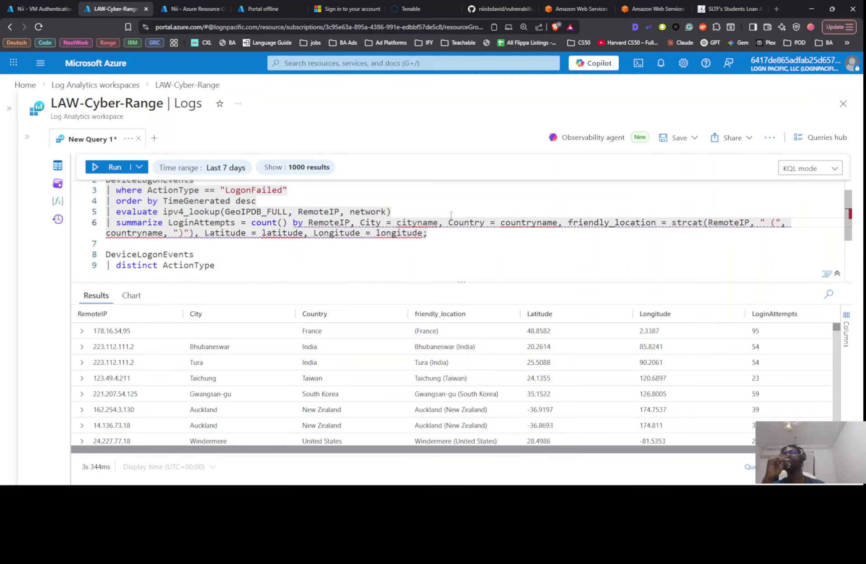
key(shift+Return)
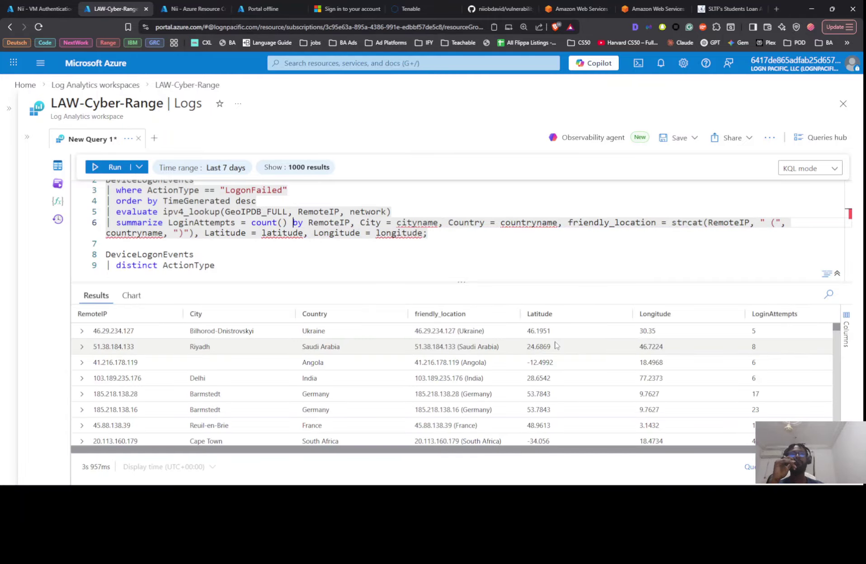
Examine the updated results by friendly_location, coordinates and LoginAttempts, then return to the saved workbook map for comparison.
scroll(552, 349, right, 2)
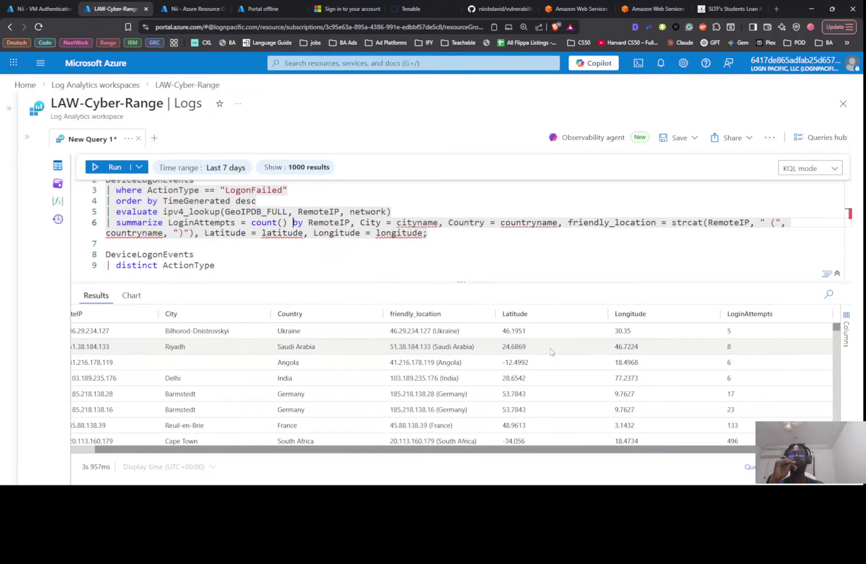
scroll(551, 351, left, 1)
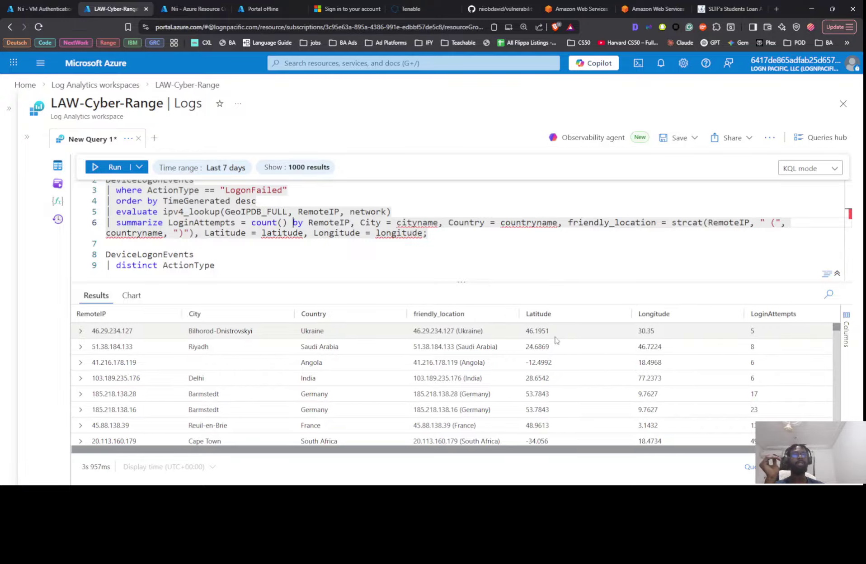
scroll(452, 336, right, 1)
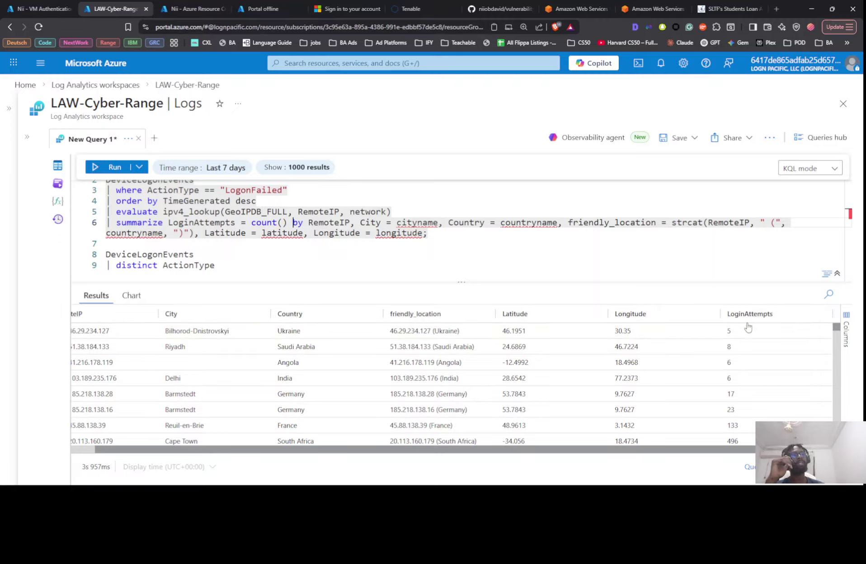
scroll(737, 357, down, 2)
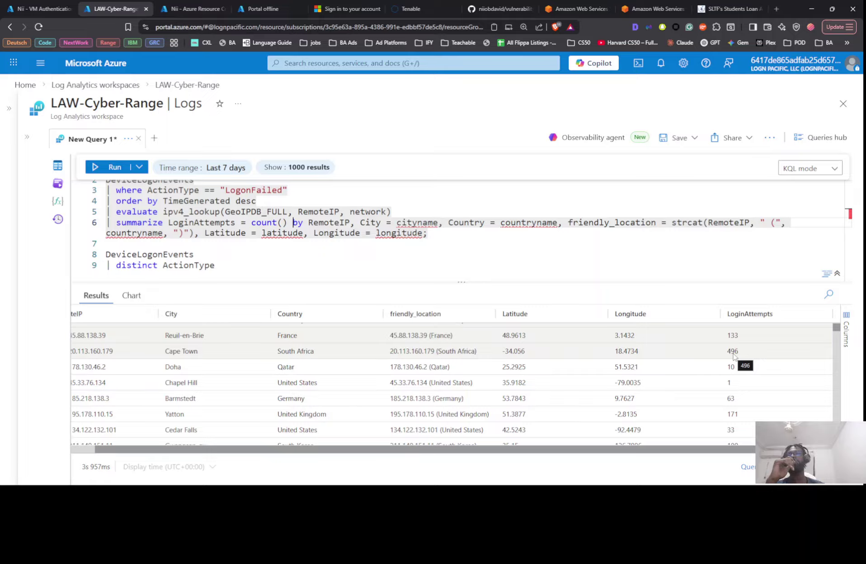
scroll(733, 356, left, 1)
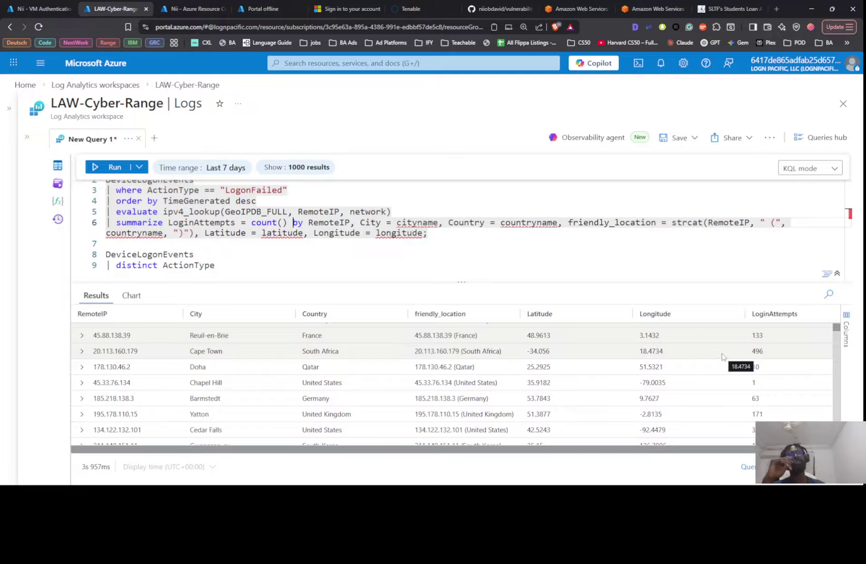
scroll(582, 346, right, 1)
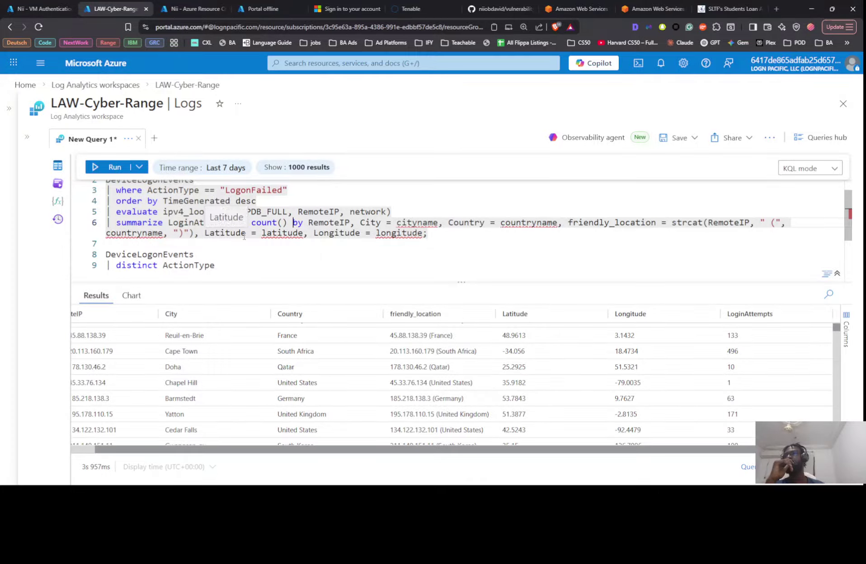
scroll(263, 201, down, 1)
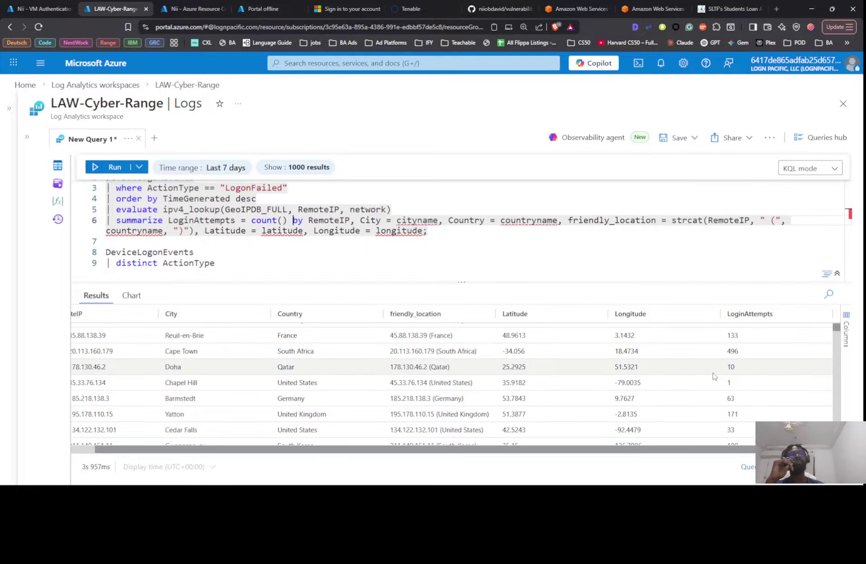
scroll(713, 376, down, 2)
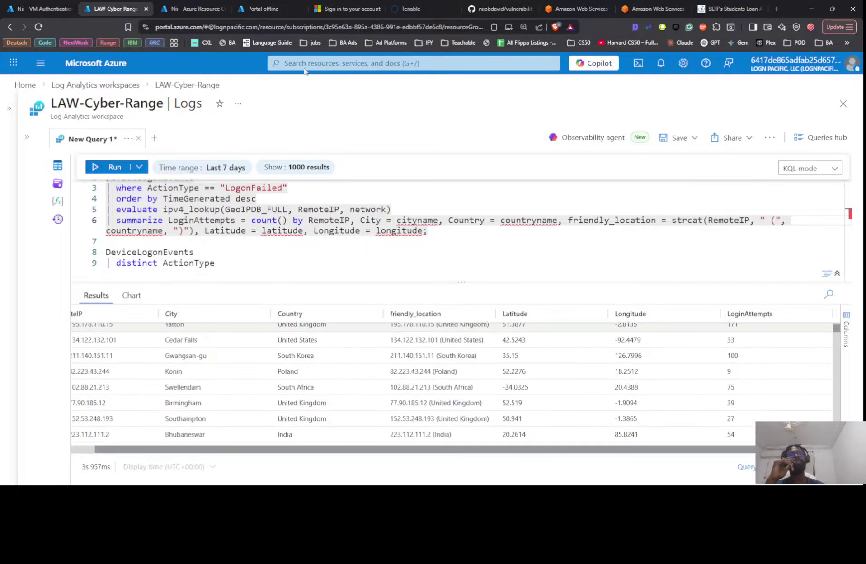
click(44, 6)
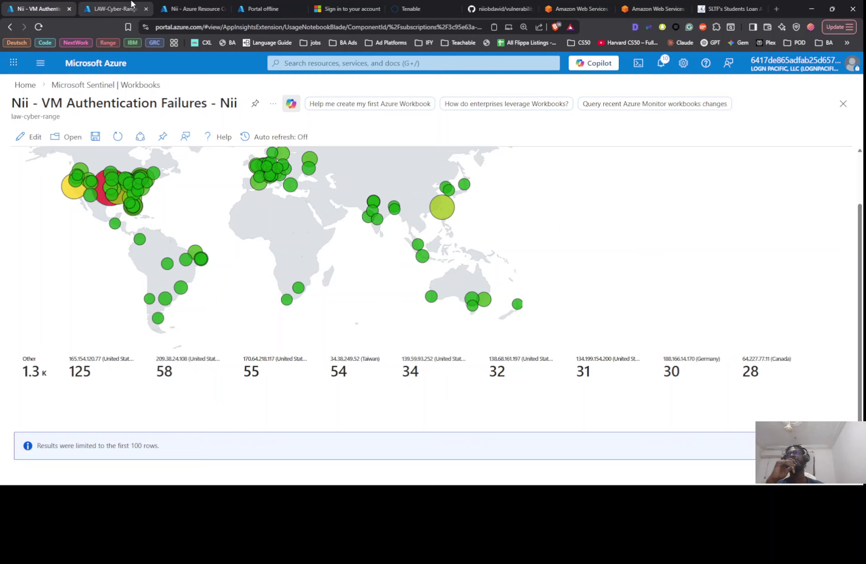
Compare the VM Authentication Failures map with the Azure Resource Creation workbook map, ending on the Azure Resource Creation workbook.
click(198, 6)
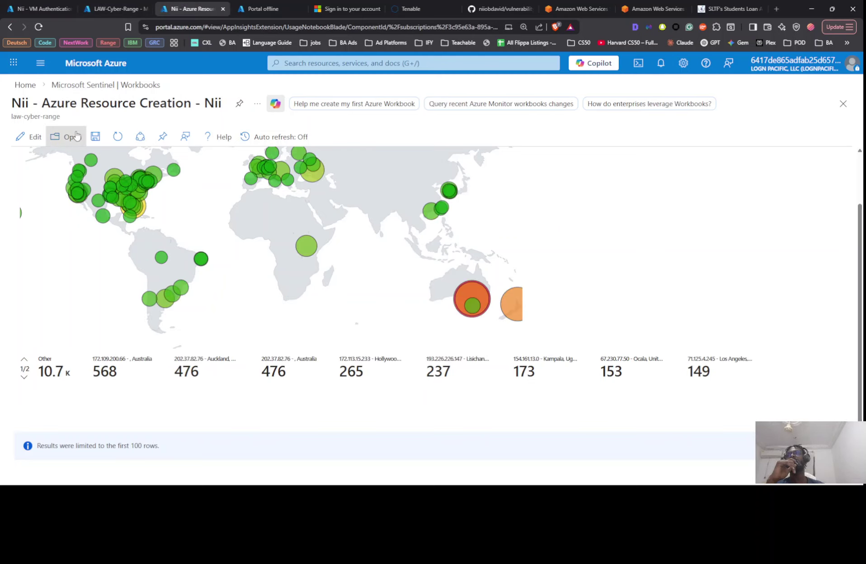
click(14, 4)
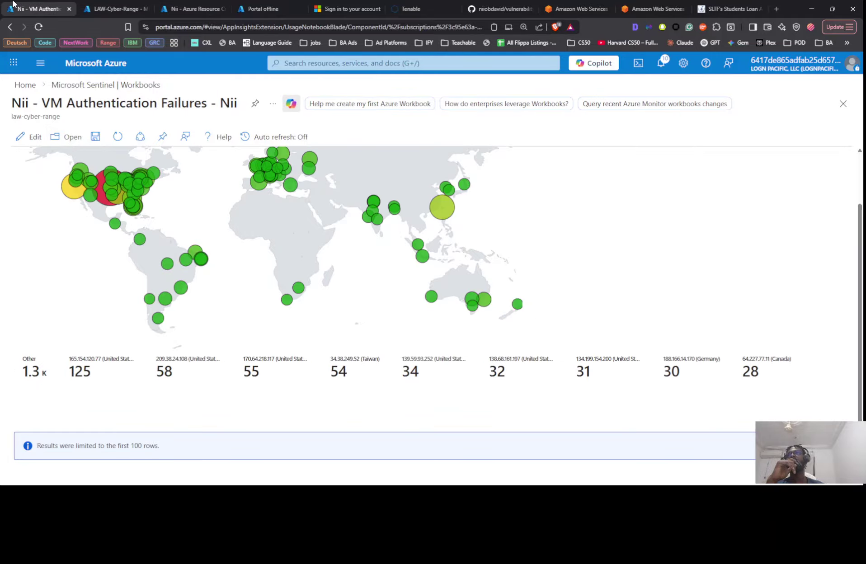
click(194, 8)
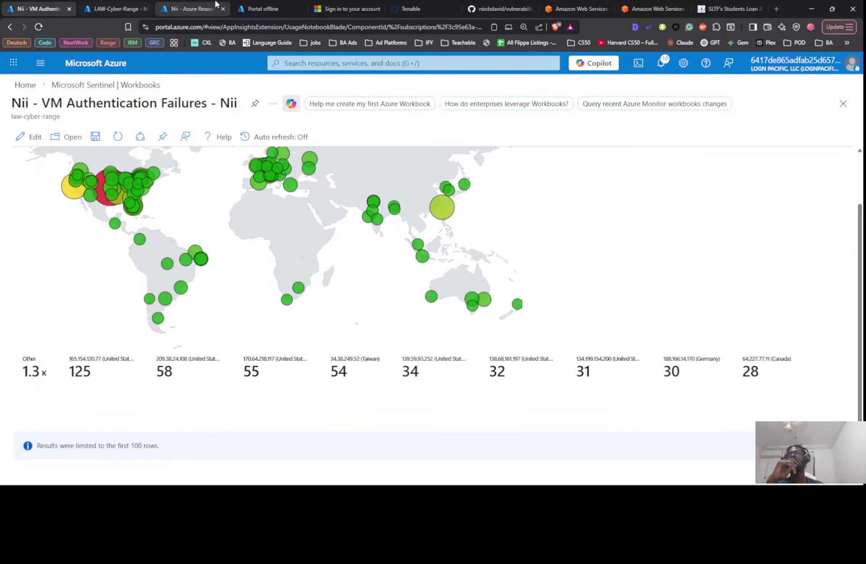
Open the workbook gallery from the Azure Resource Creation workbook, refresh its list, and return to the VM Authentication Failures map.
click(65, 140)
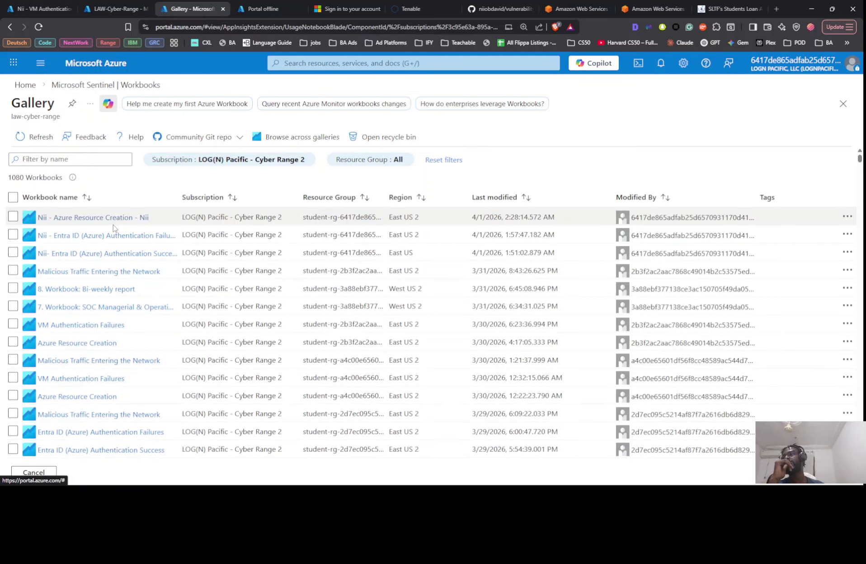
click(37, 136)
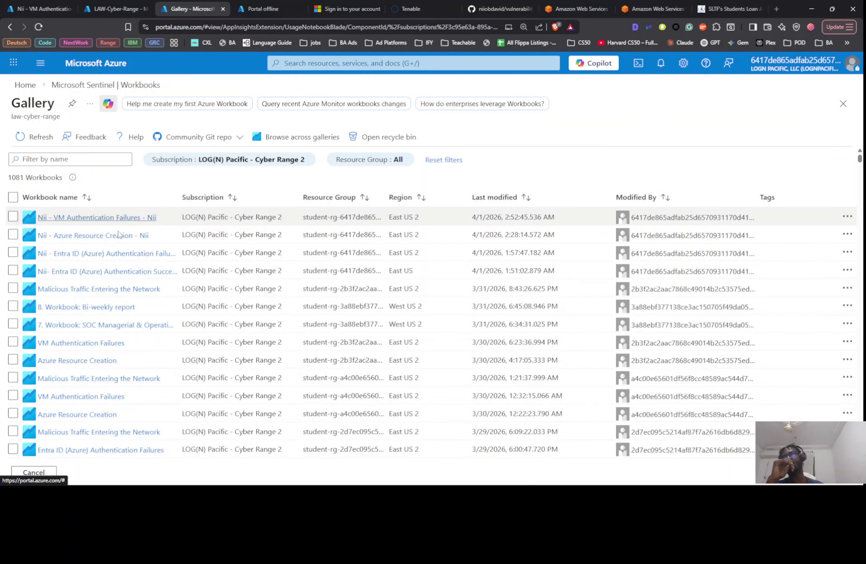
click(28, 6)
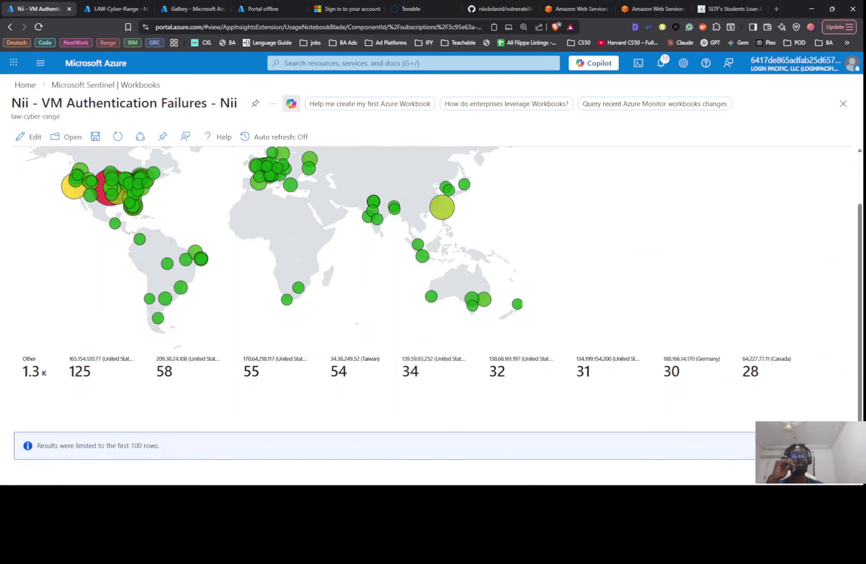